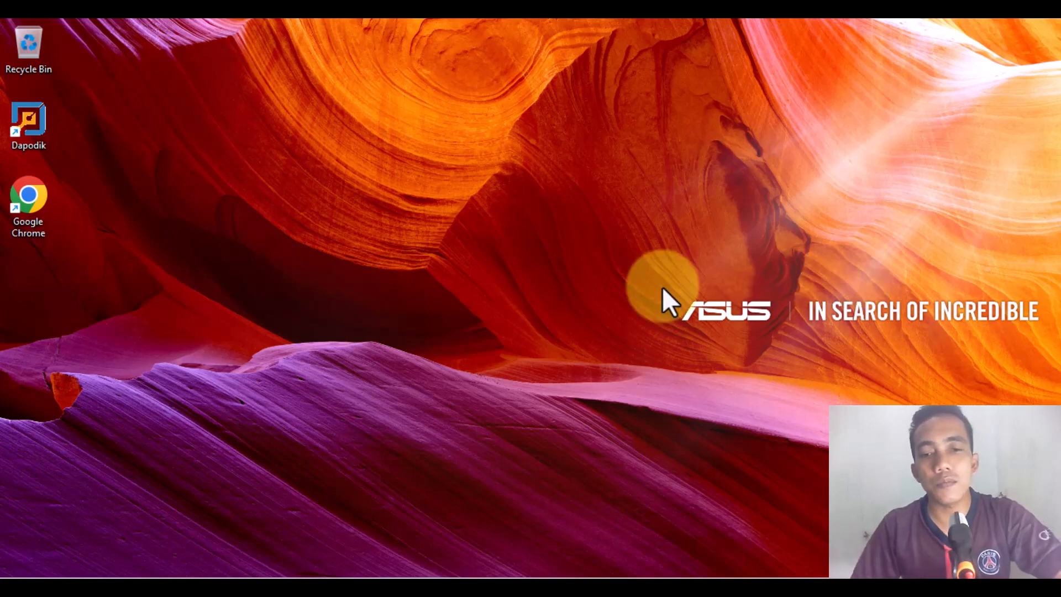
# Step: Switch to the Dapodik application and open Validasi Lokal to check the school's validation messages
pyautogui.click(551, 572)
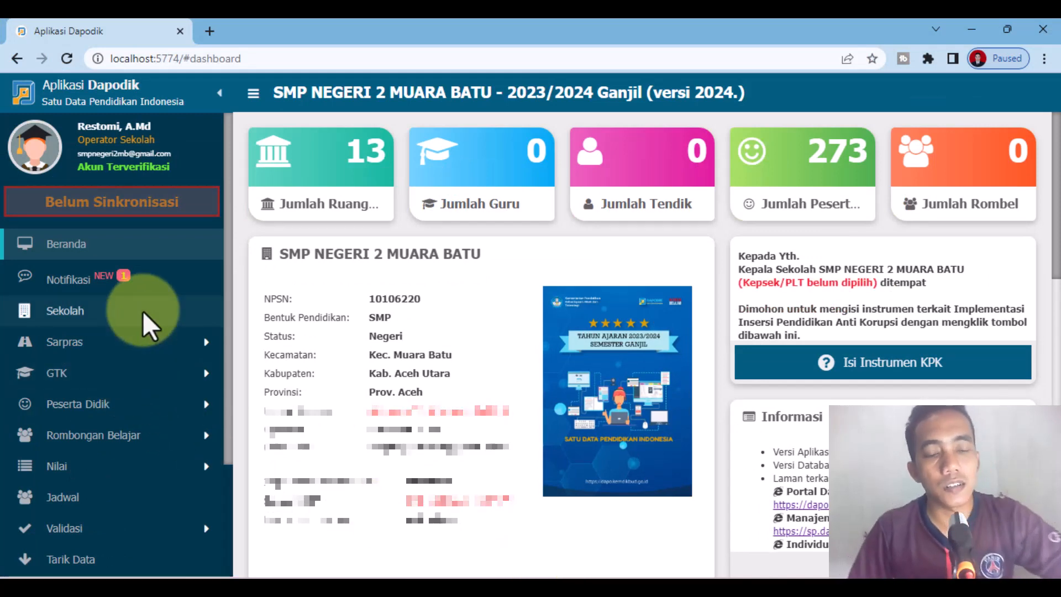
pyautogui.scroll(-1, 127, 372)
pyautogui.scroll(-3, 128, 370)
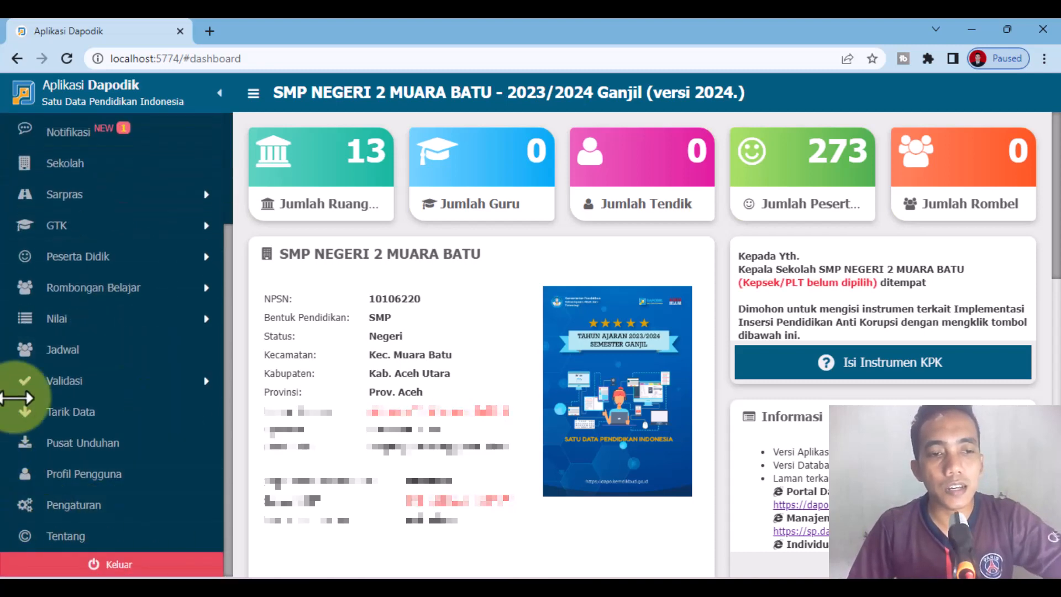
pyautogui.click(58, 387)
pyautogui.click(117, 414)
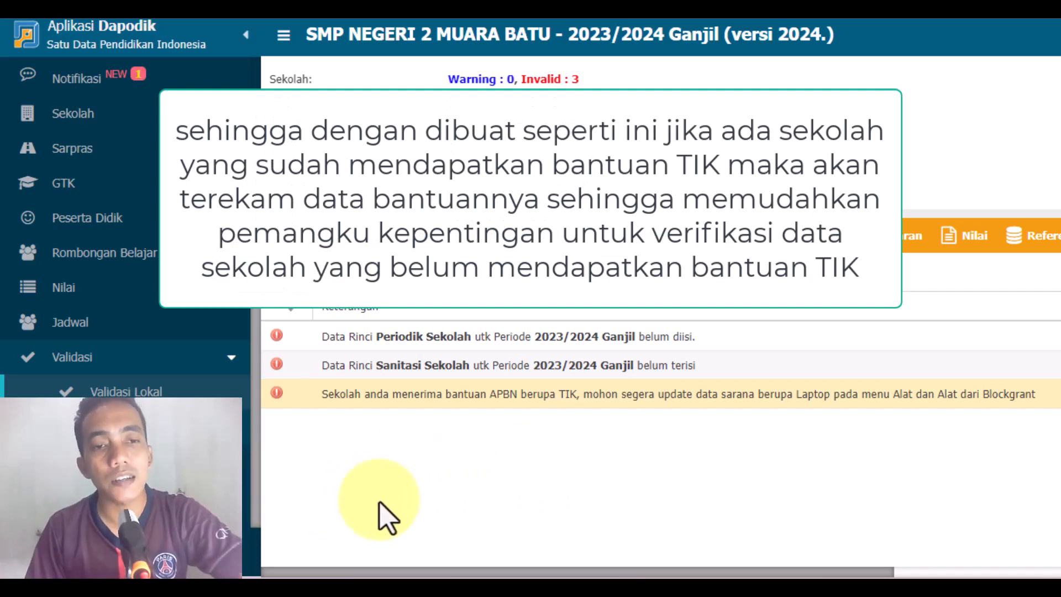
# Step: Open the Sekolah page and display the Blockgrant table in the school's detailed data
pyautogui.scroll(3, 130, 367)
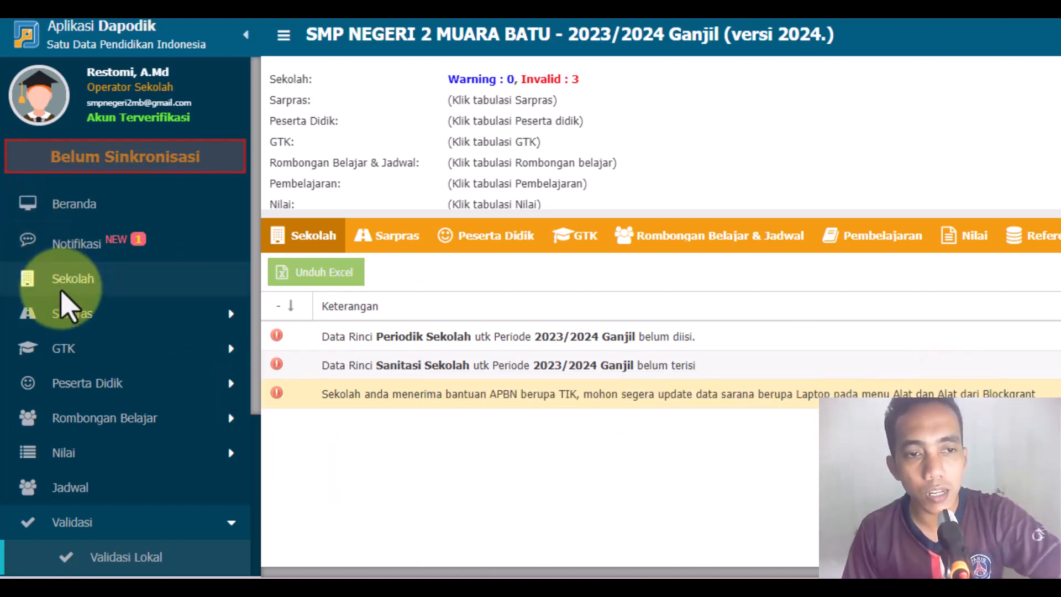
pyautogui.click(70, 280)
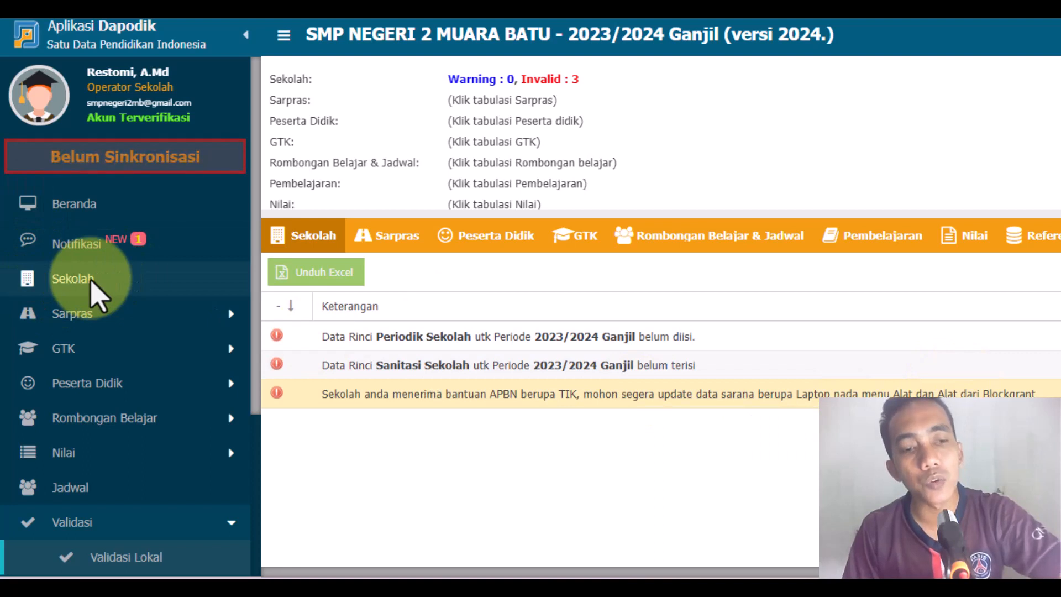
pyautogui.scroll(-2, 147, 547)
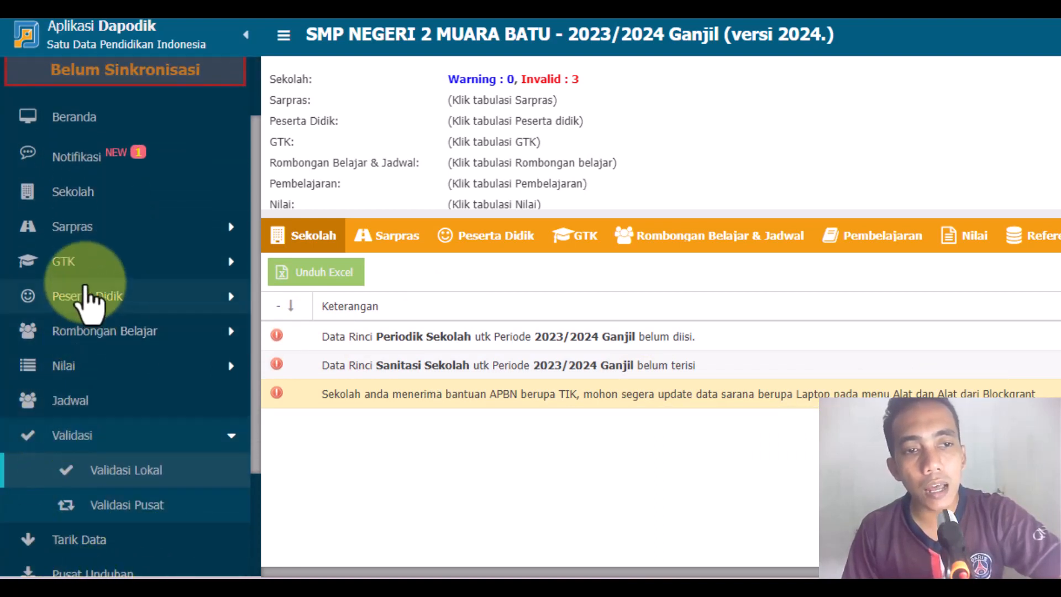
pyautogui.click(68, 230)
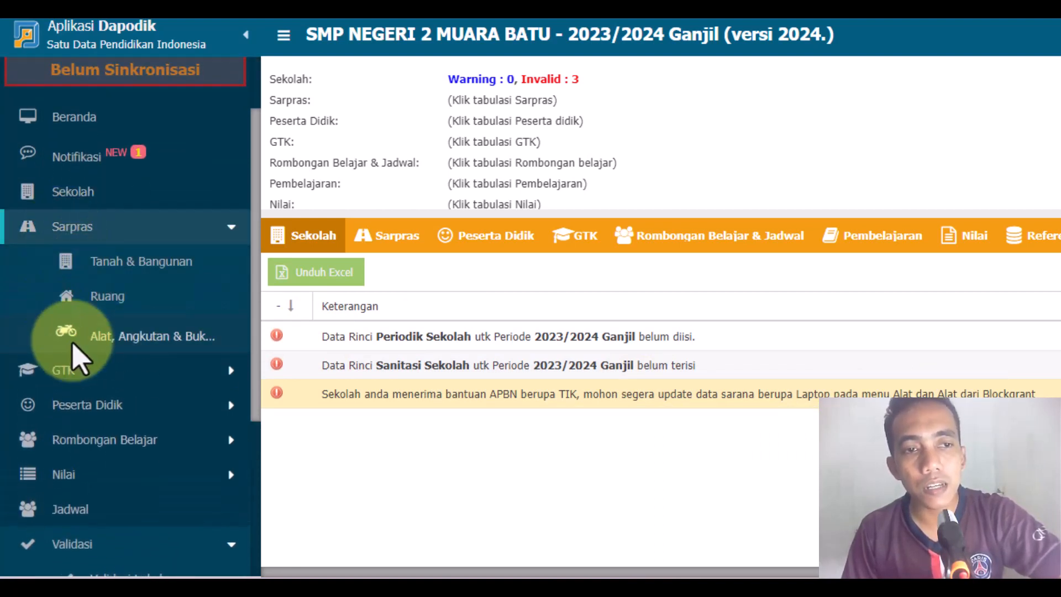
pyautogui.click(81, 196)
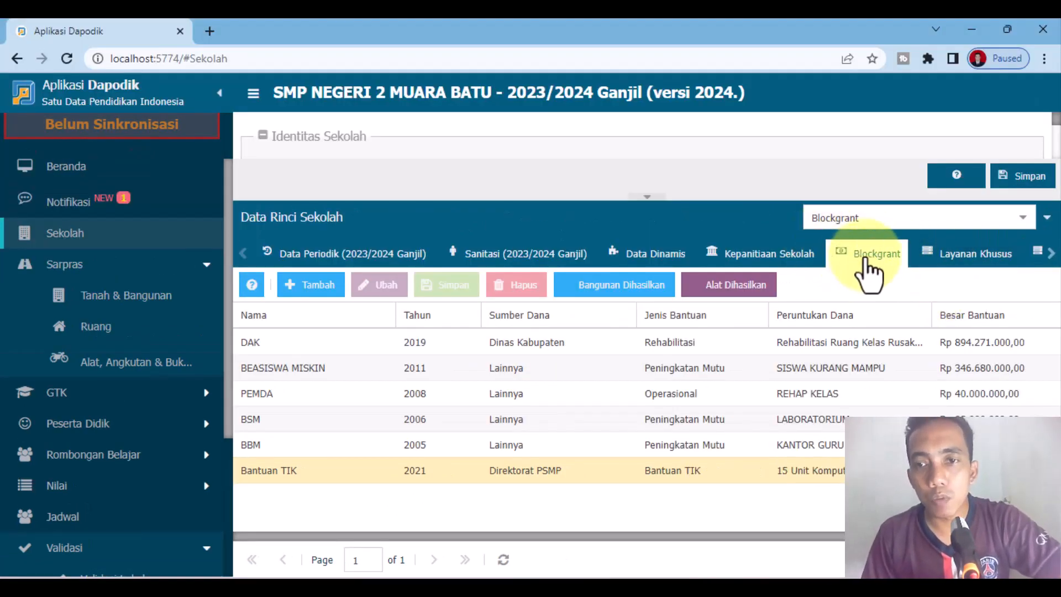
# Step: Read the help guidelines for the Blockgrant table, including what the table is meant to record, and close them
pyautogui.click(251, 286)
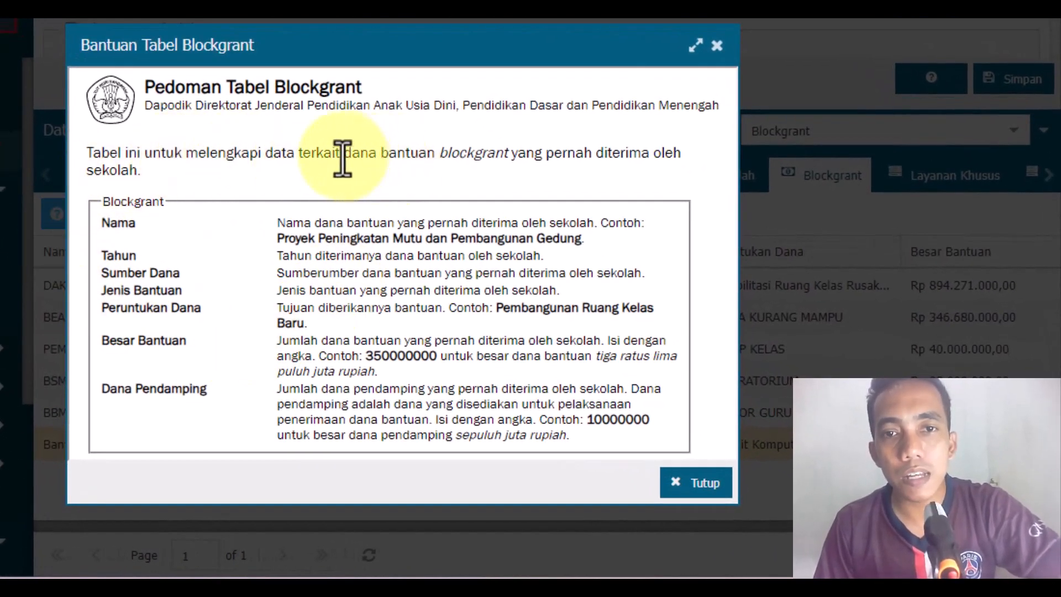
pyautogui.moveTo(343, 158); pyautogui.dragTo(459, 160)
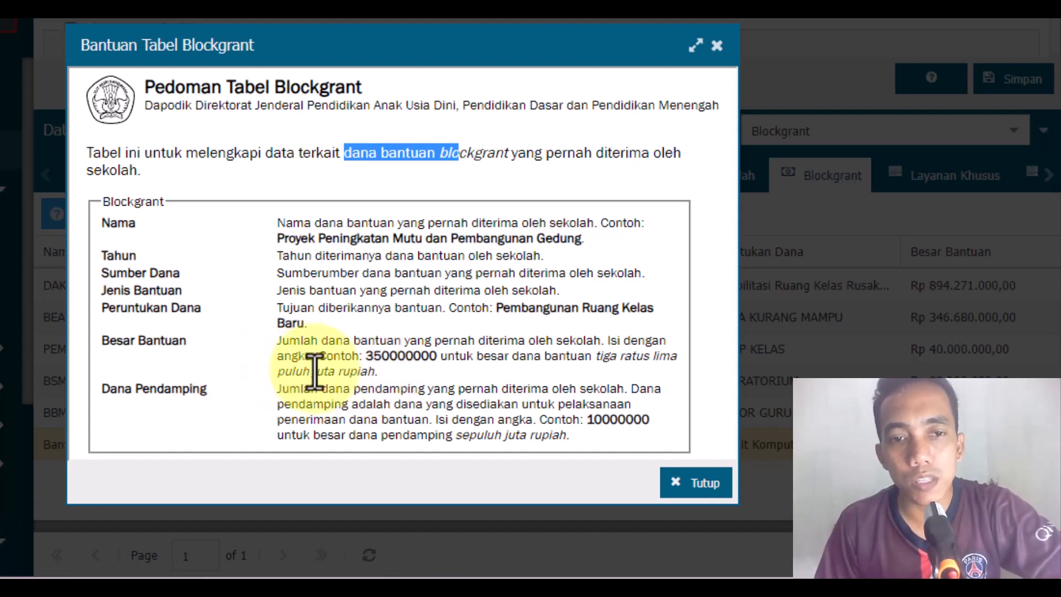
pyautogui.click(692, 486)
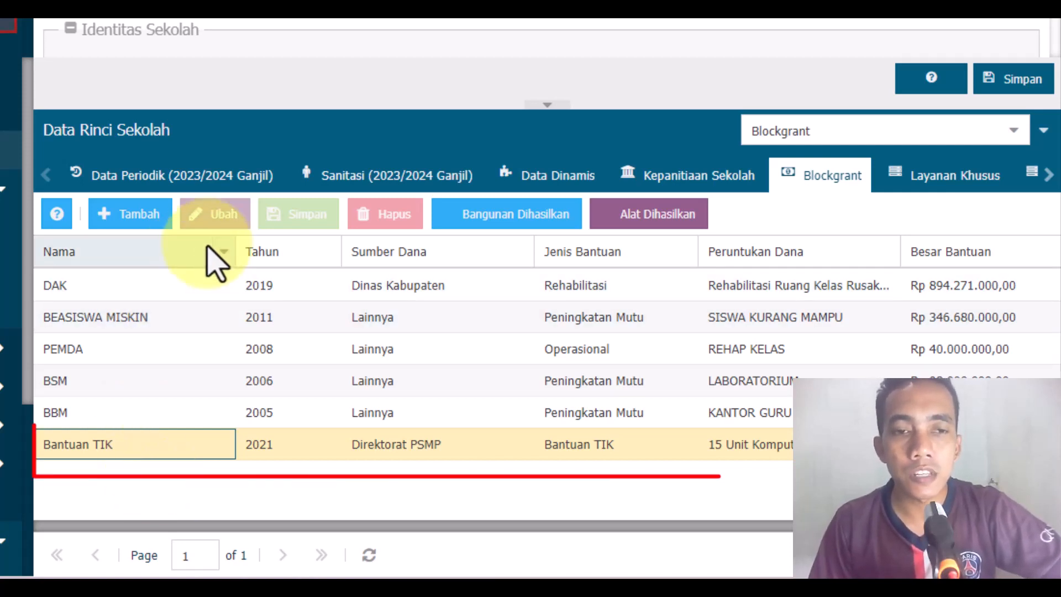
# Step: Examine the name and year fields of the Bantuan TIK record in the Blockgrant table
pyautogui.doubleClick(135, 445)
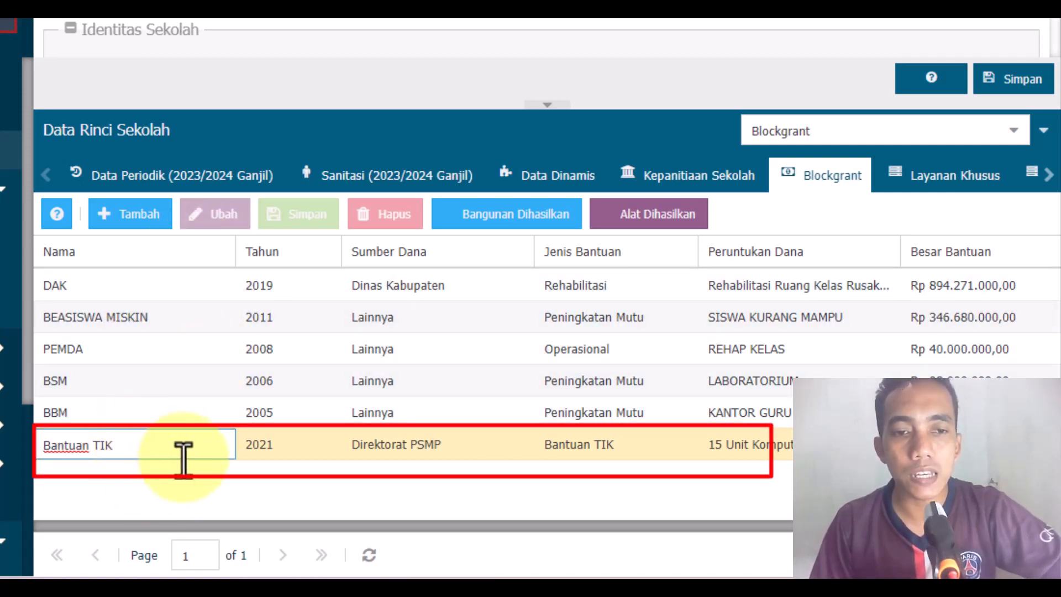
pyautogui.moveTo(149, 445); pyautogui.dragTo(7, 459)
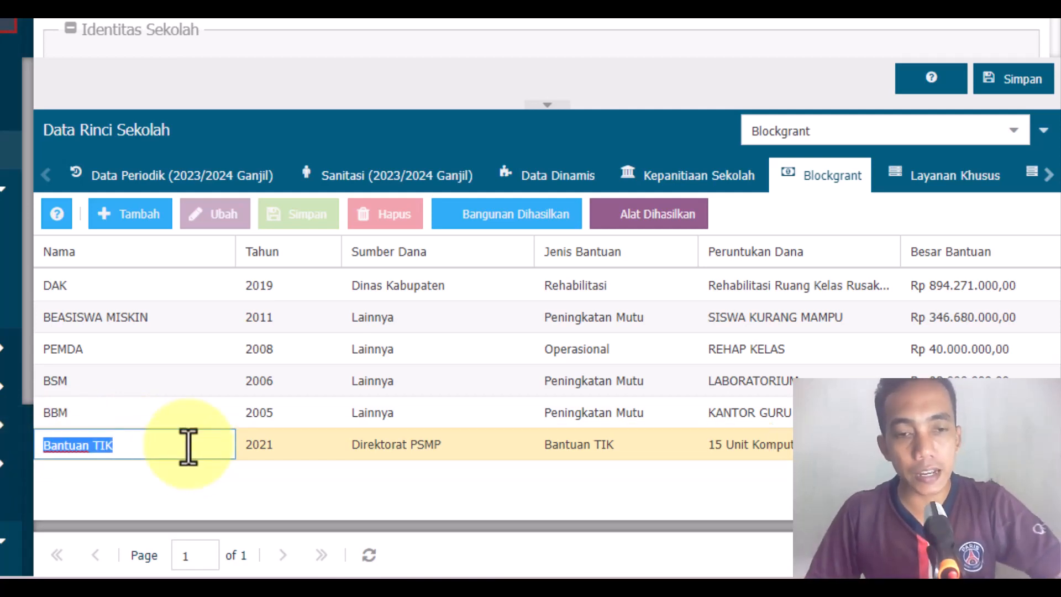
pyautogui.click(200, 497)
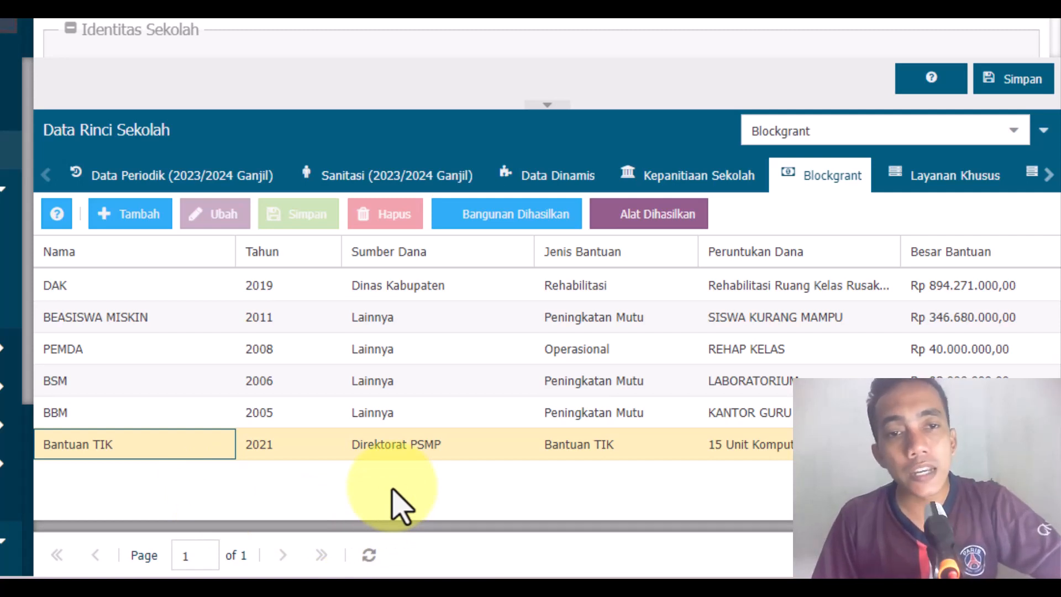
pyautogui.click(308, 446)
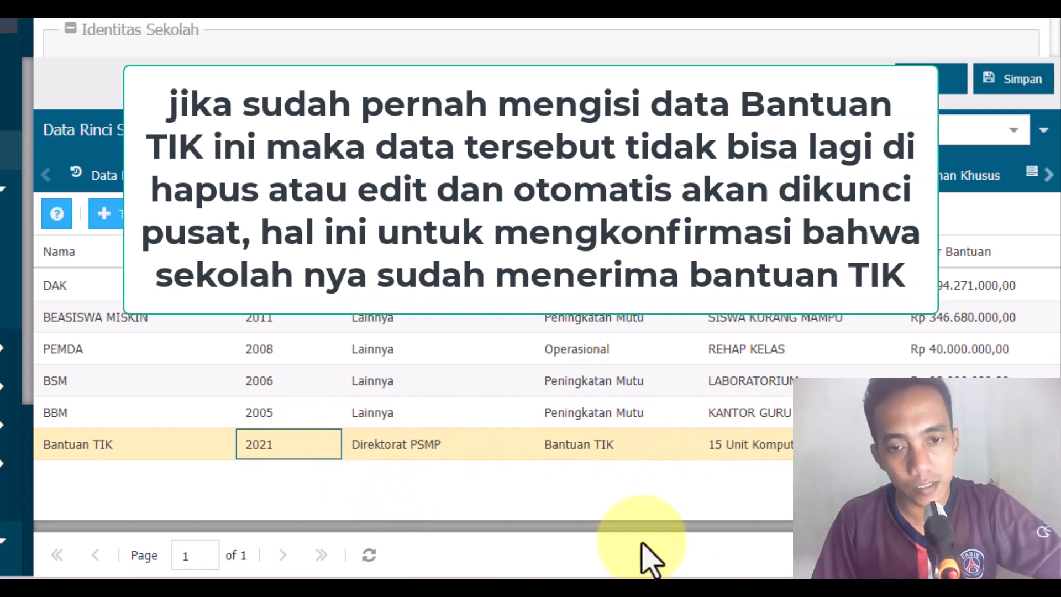
pyautogui.click(168, 451)
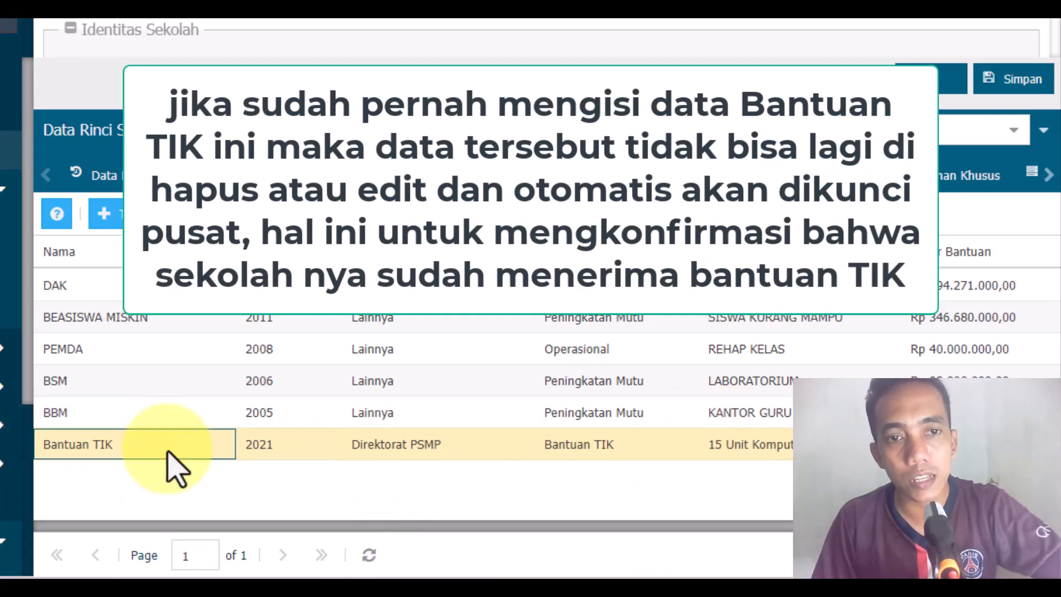
pyautogui.click(315, 451)
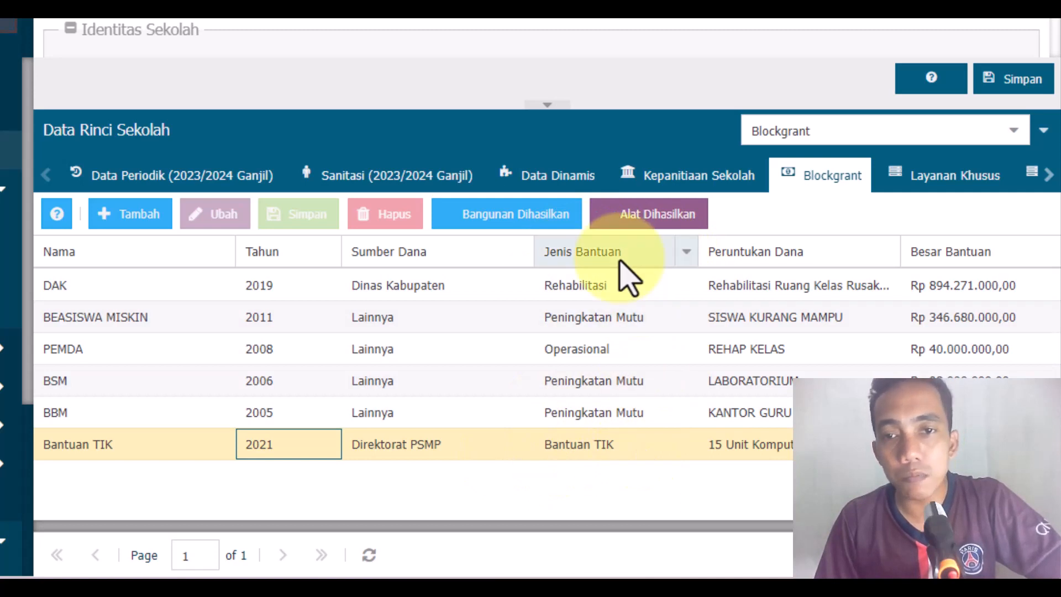
# Step: View the Jenis Bantuan options for the Bantuan TIK record without changing the selection
pyautogui.doubleClick(659, 450)
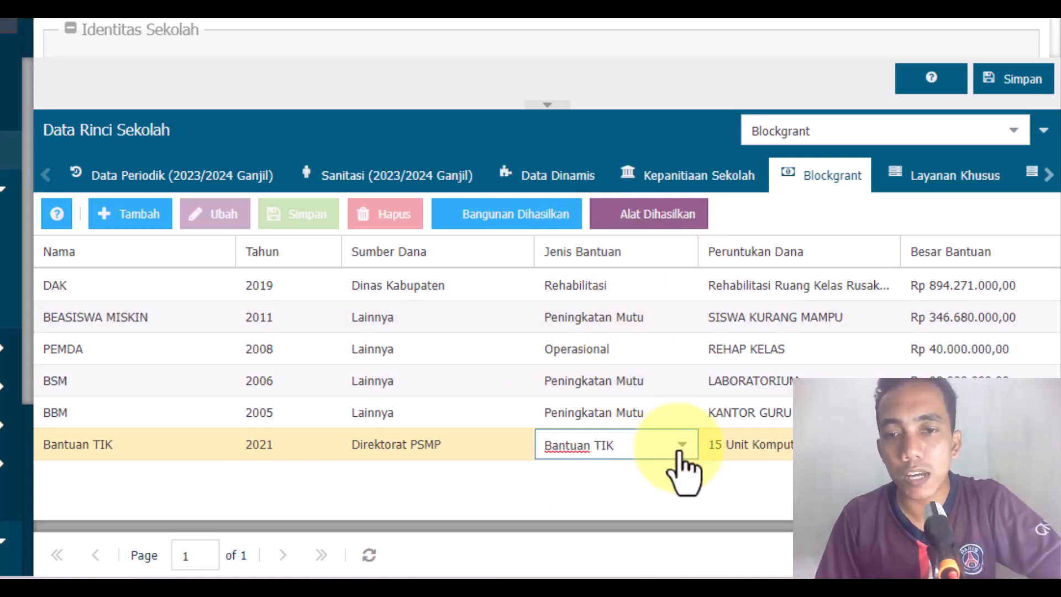
pyautogui.click(681, 450)
pyautogui.click(673, 492)
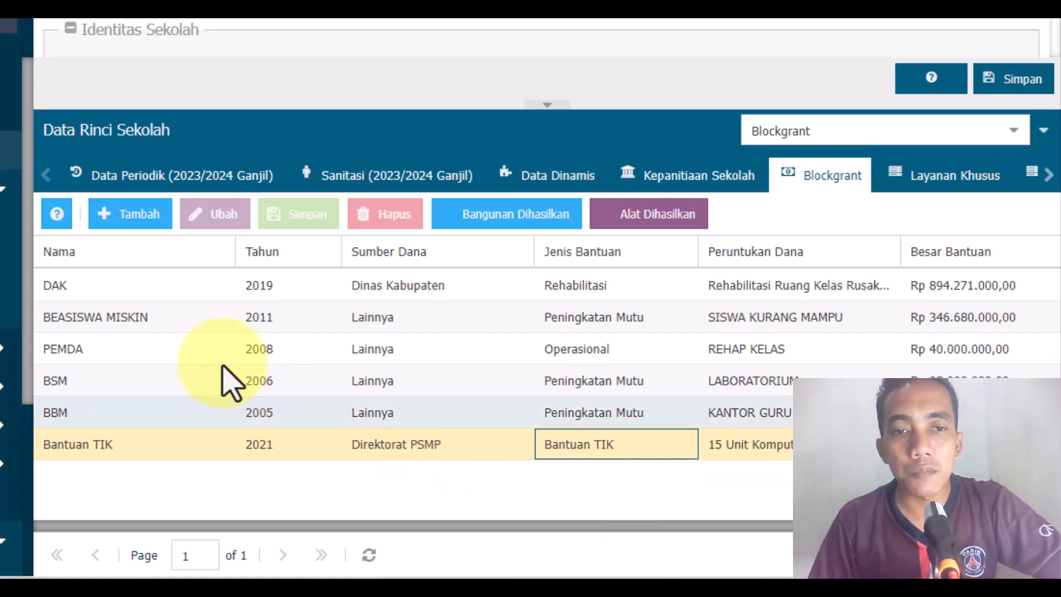
# Step: Add a Blockgrant record named DAK TIK and go through its year, fund source, aid type, purpose and amount fields
pyautogui.click(129, 218)
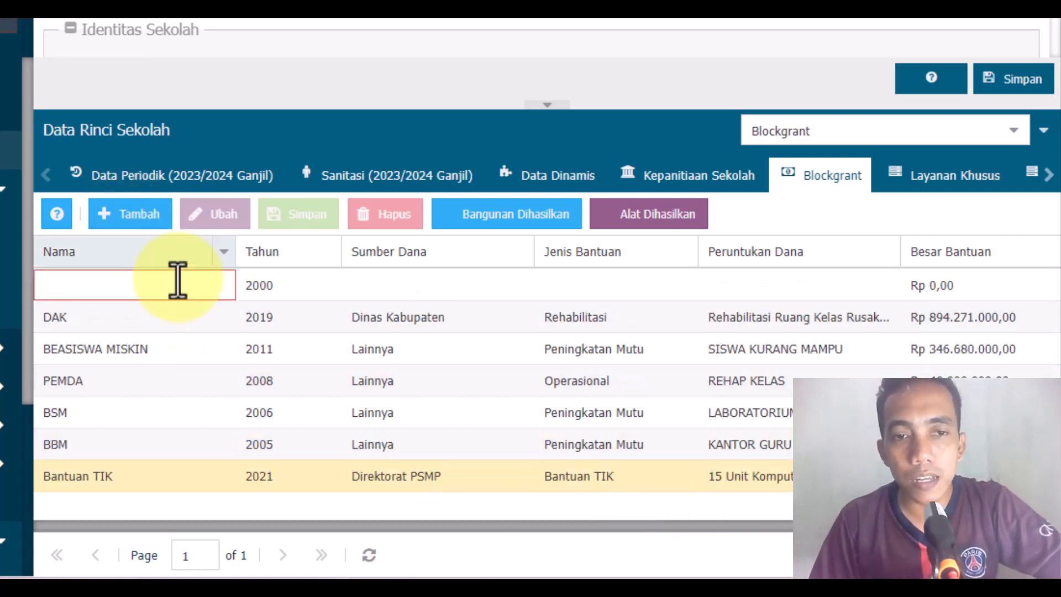
pyautogui.write('DAK')
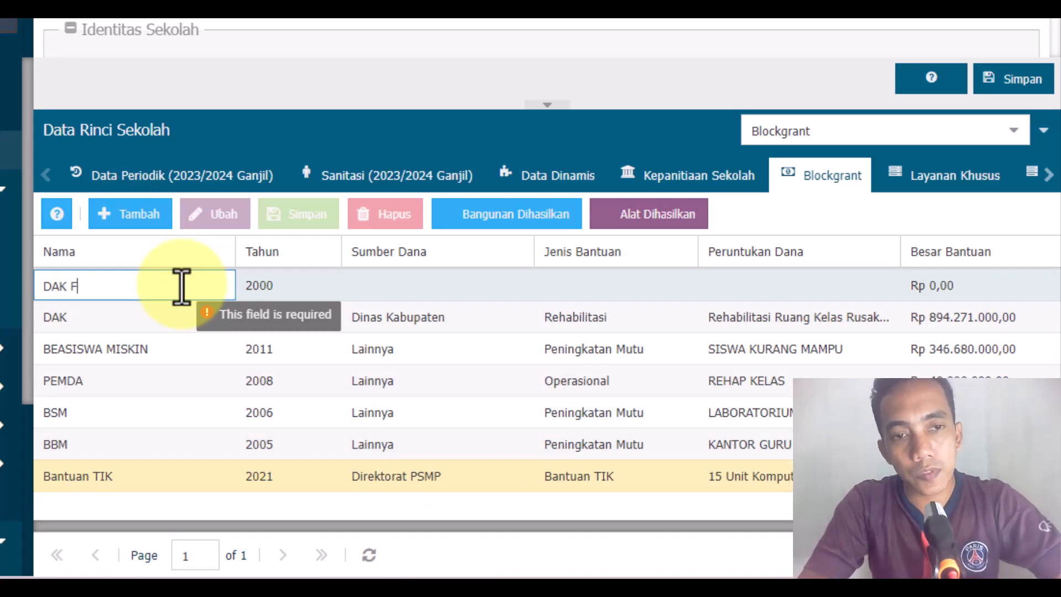
pyautogui.write(' TIK')
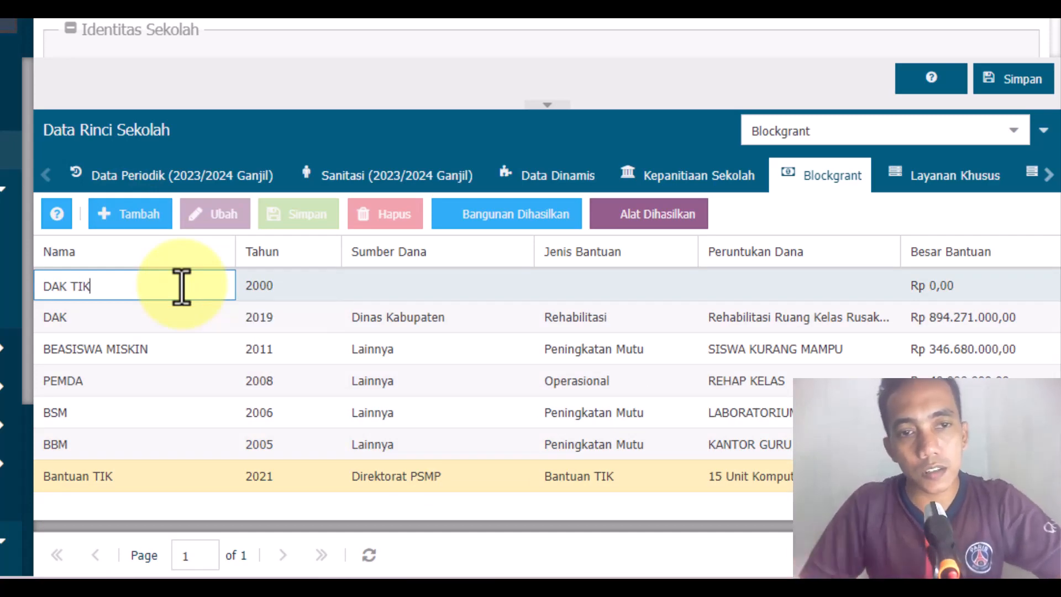
pyautogui.click(315, 287)
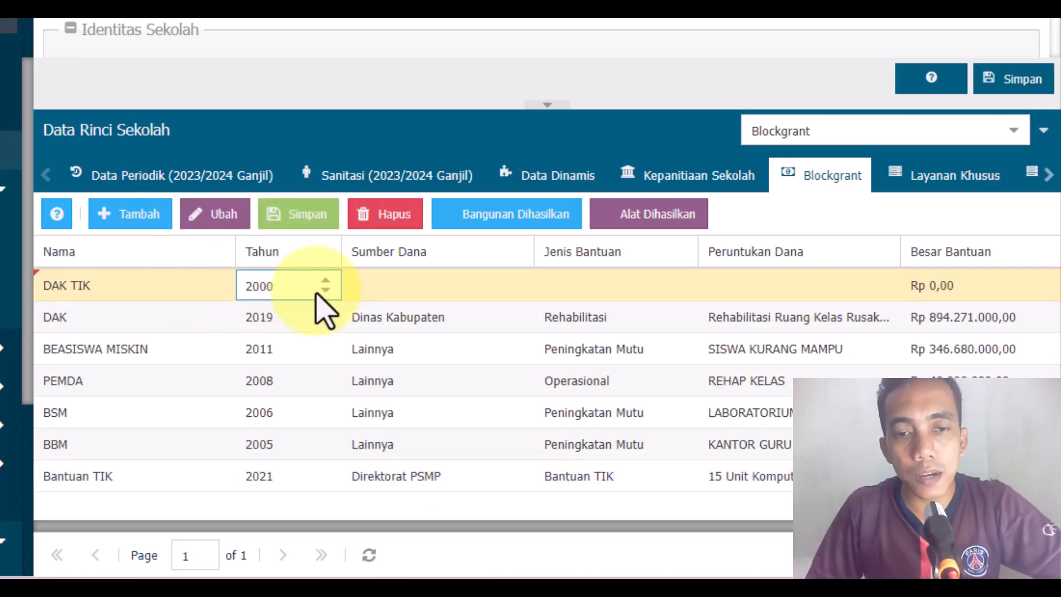
pyautogui.click(304, 476)
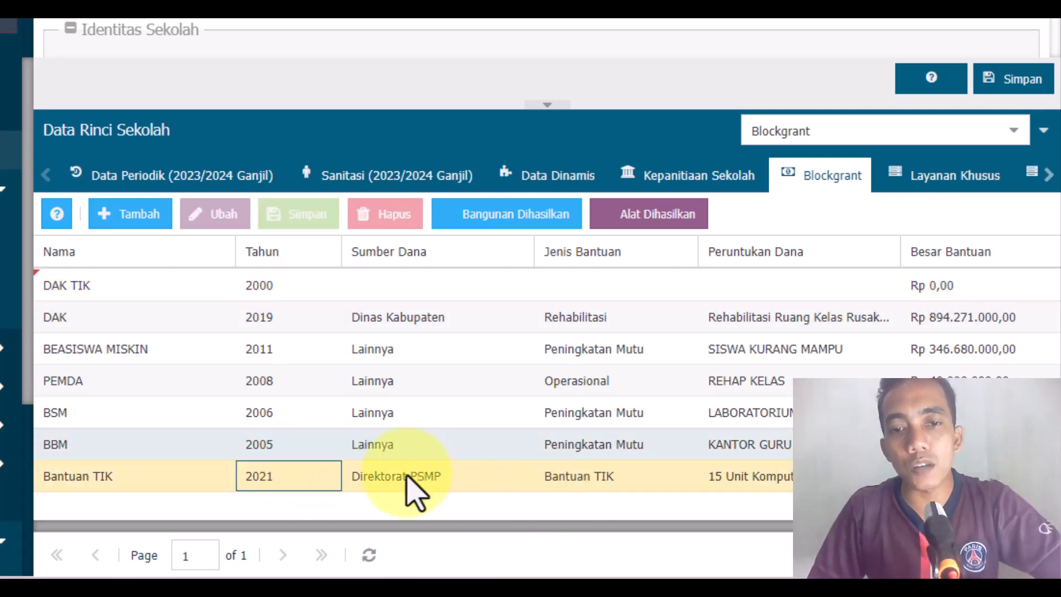
pyautogui.click(323, 290)
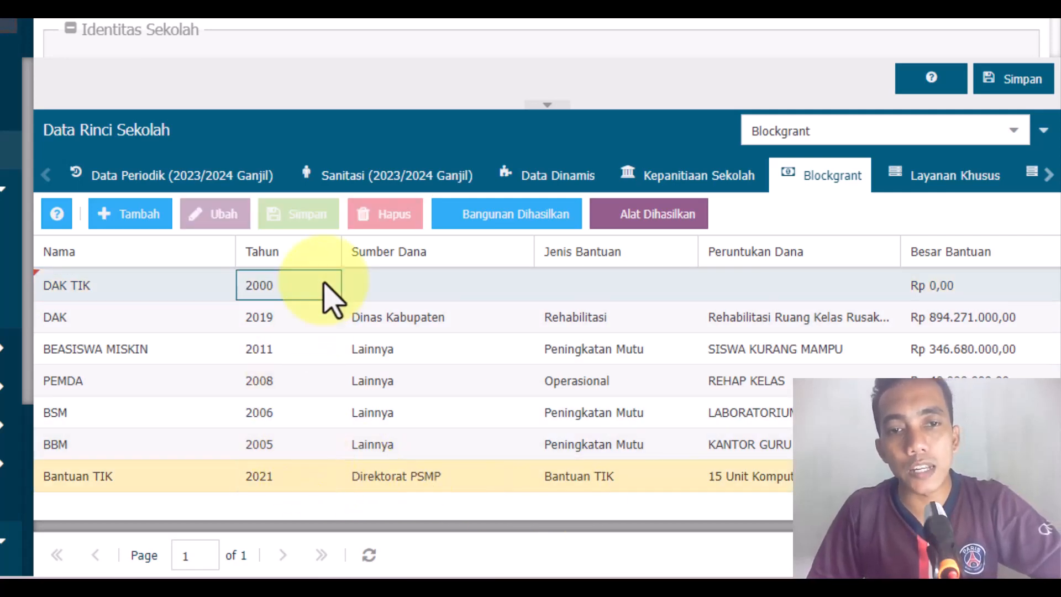
pyautogui.click(428, 288)
pyautogui.click(616, 287)
pyautogui.click(802, 285)
pyautogui.click(949, 285)
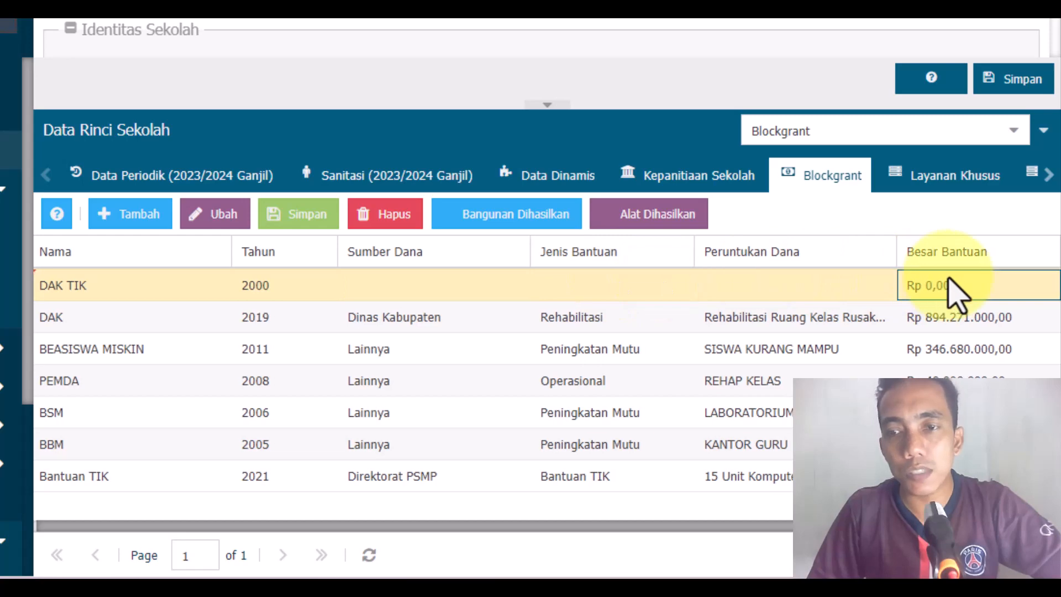
# Step: Delete the DAK TIK record from the Blockgrant table and confirm the deletion
pyautogui.click(381, 217)
pyautogui.click(357, 301)
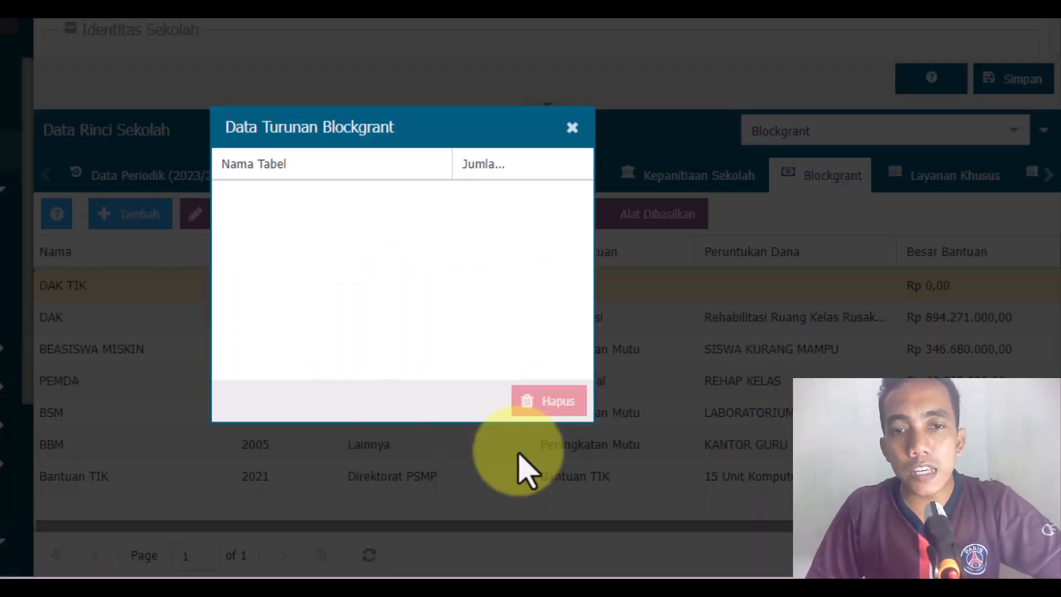
pyautogui.click(525, 406)
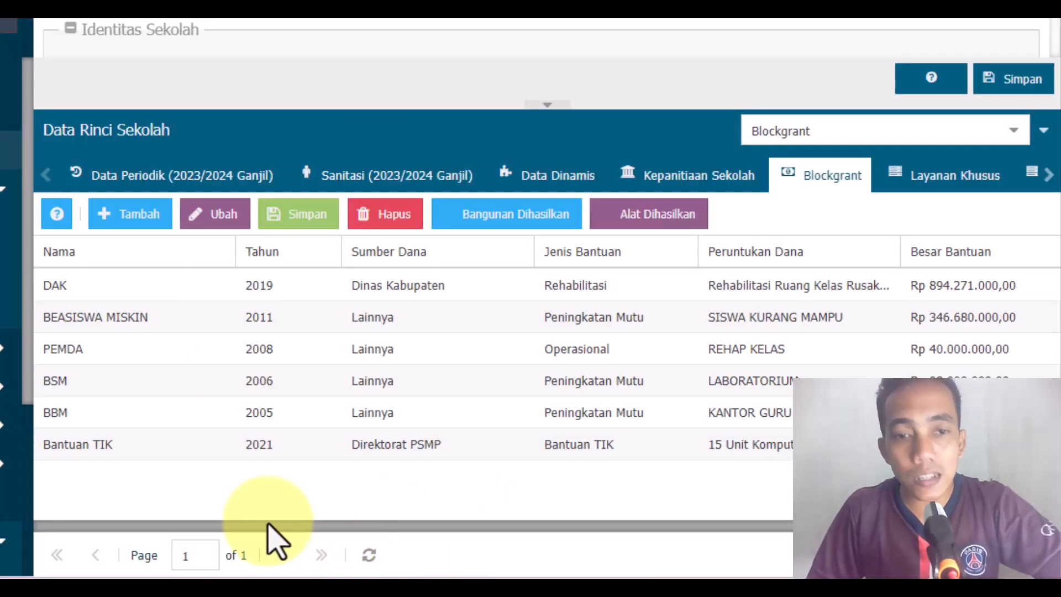
# Step: Try to change the Jenis Bantuan of the Bantuan TIK record to Lainnya and save it
pyautogui.click(260, 443)
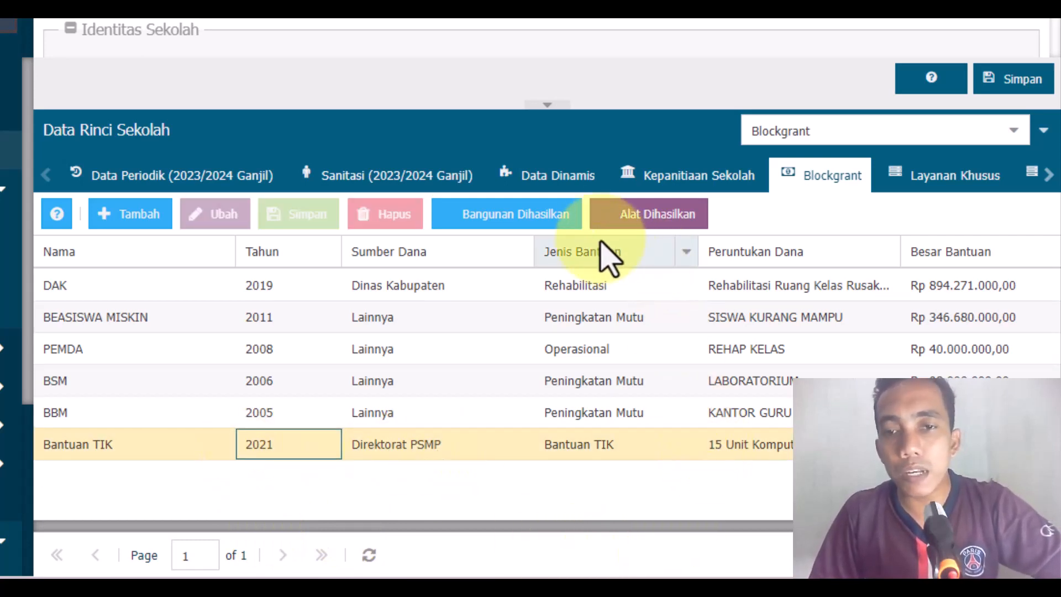
pyautogui.click(660, 450)
pyautogui.click(661, 449)
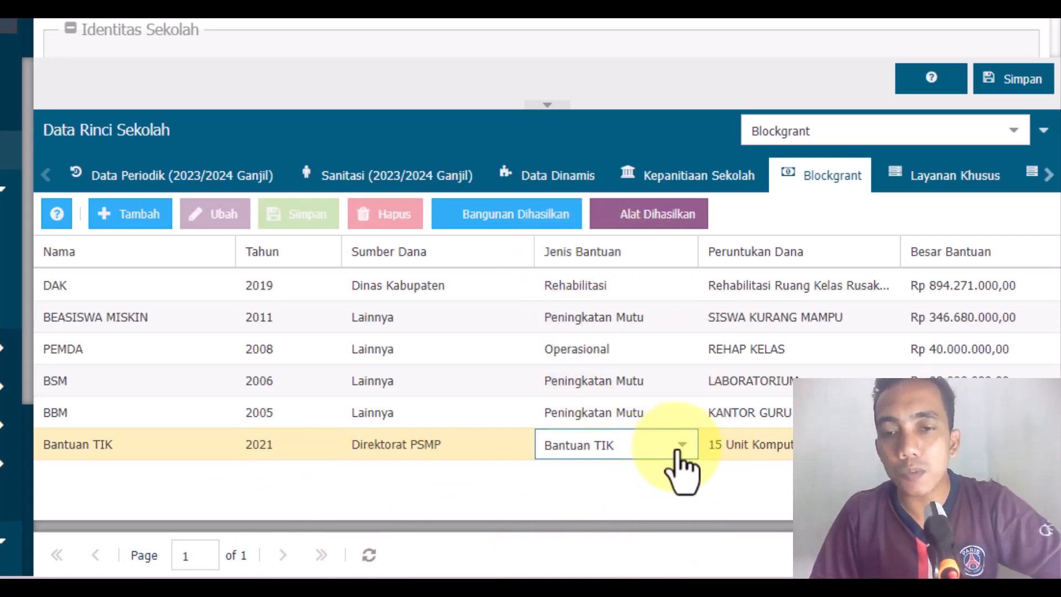
pyautogui.click(680, 447)
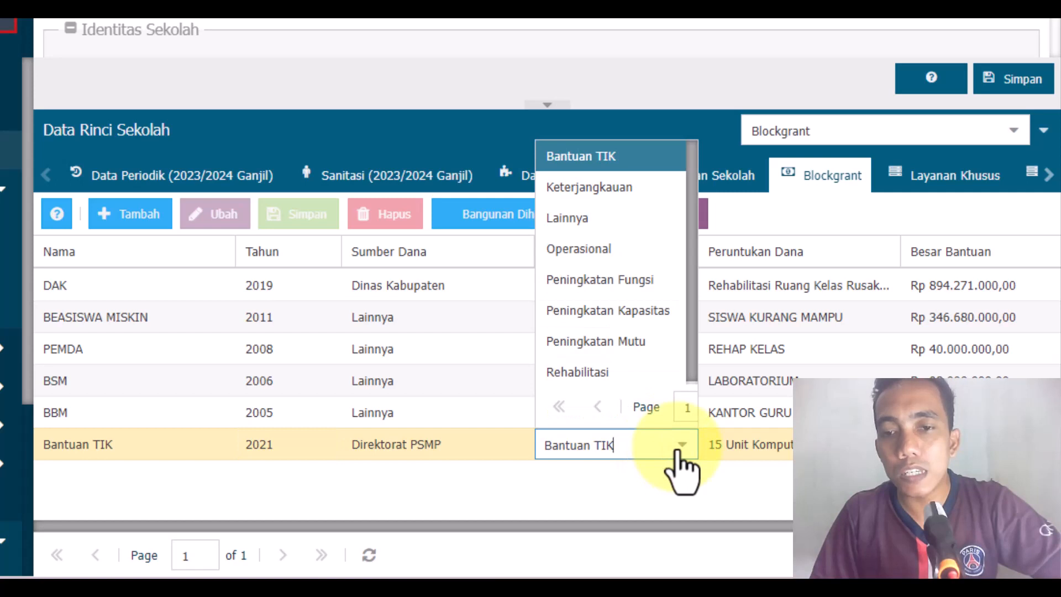
pyautogui.click(565, 221)
pyautogui.click(445, 449)
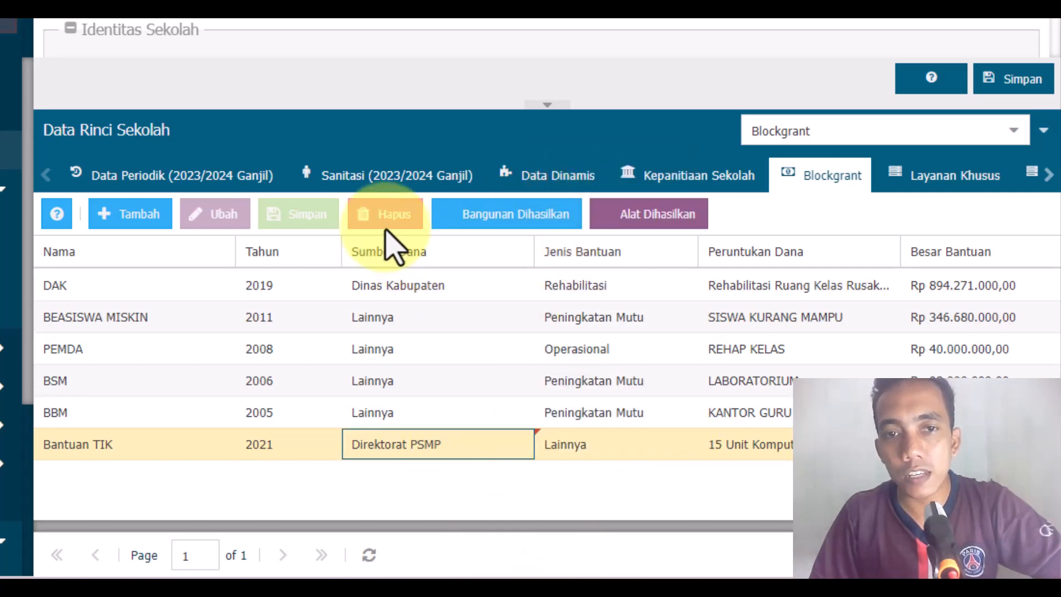
pyautogui.click(287, 213)
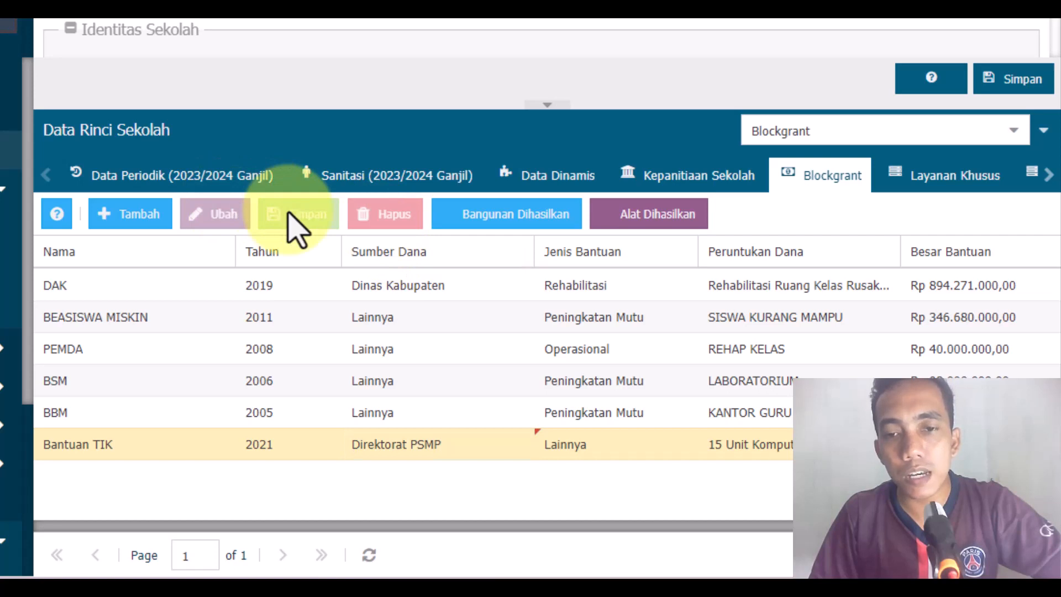
# Step: Review the Jenis Bantuan list of the Bantuan TIK record once more and close it without another choice
pyautogui.click(607, 451)
pyautogui.click(680, 446)
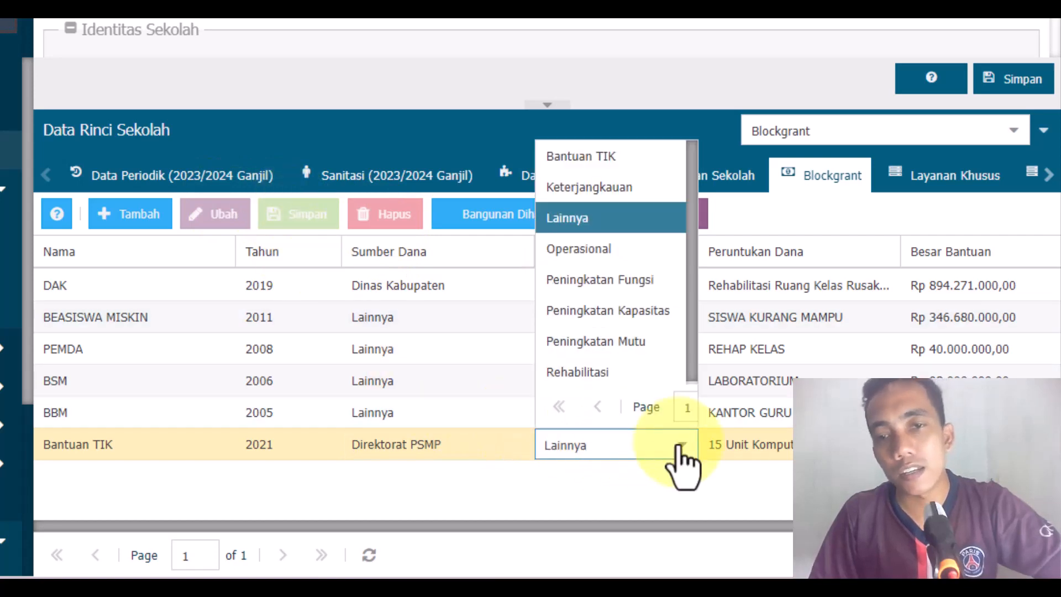
pyautogui.click(602, 511)
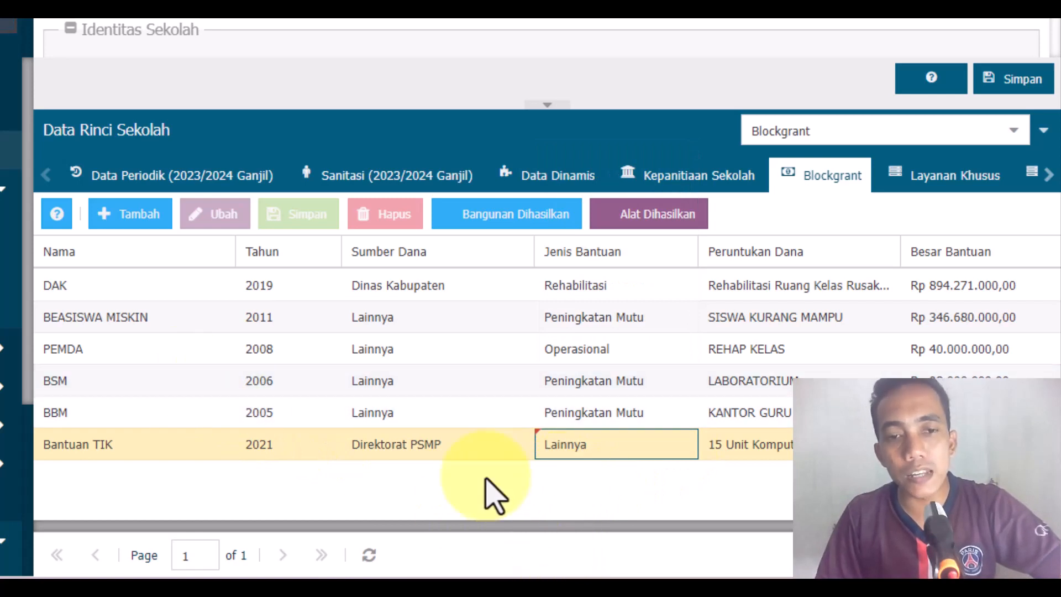
# Step: Add a new Blockgrant record named DAK TIK and set its year to 2022
pyautogui.click(138, 216)
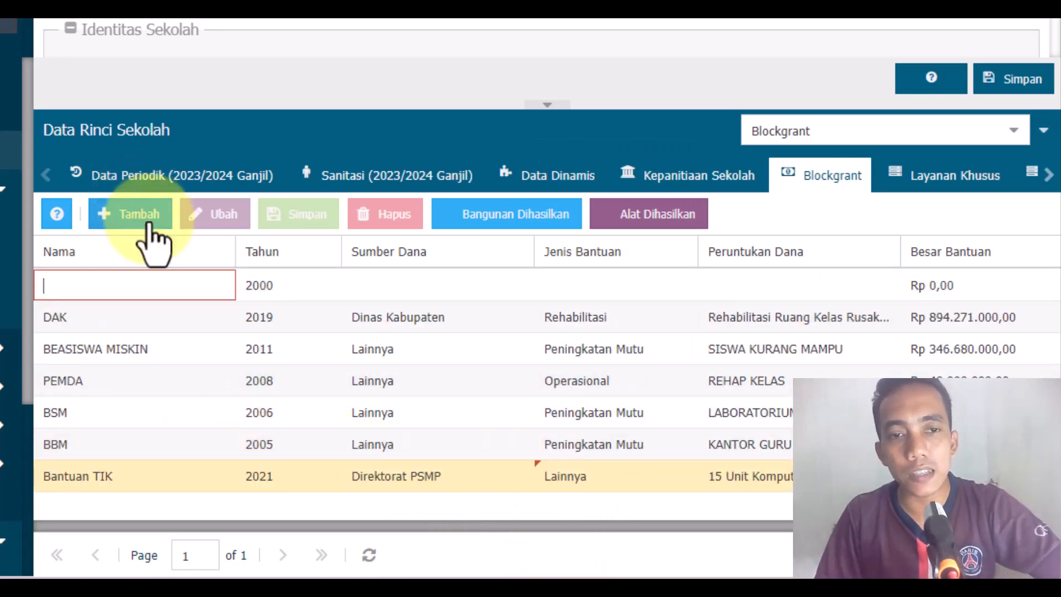
pyautogui.write('DAK TIK')
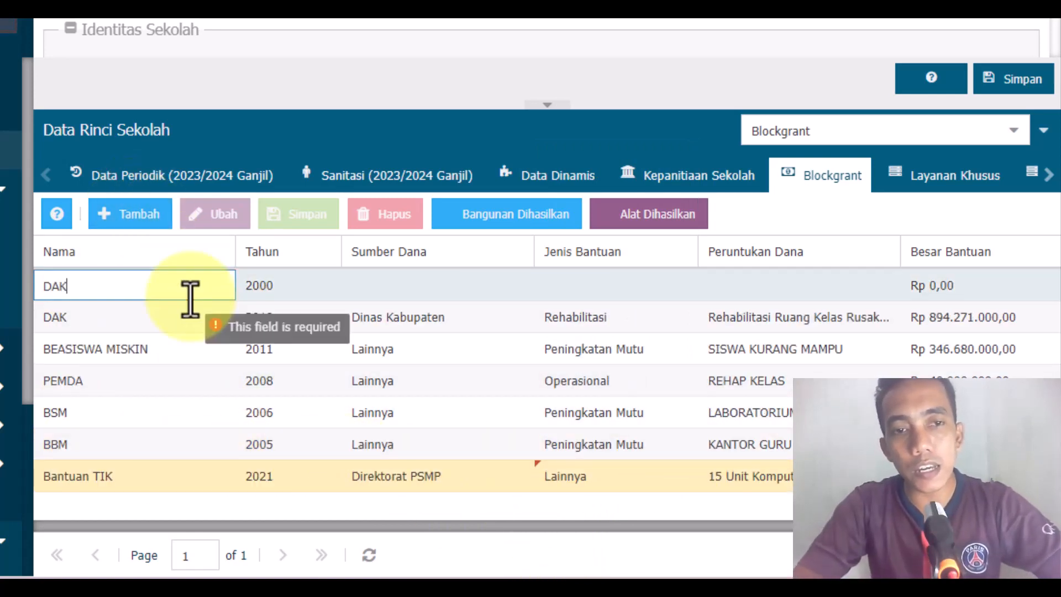
pyautogui.click(263, 290)
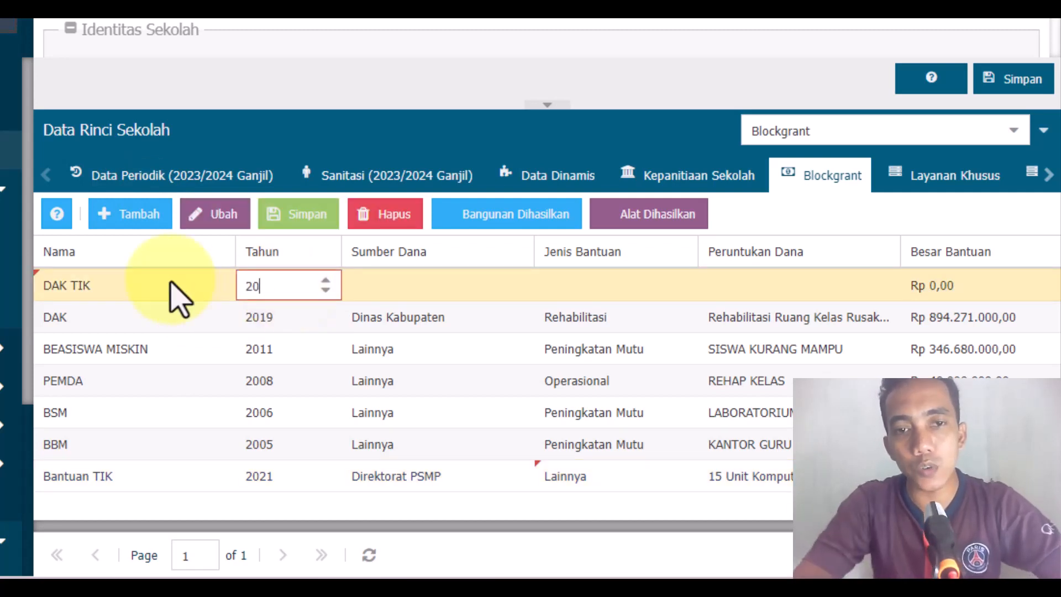
# Step: Set the Sumber Dana of the DAK TIK record to Direktorat PSMP
pyautogui.click(379, 283)
pyautogui.click(524, 293)
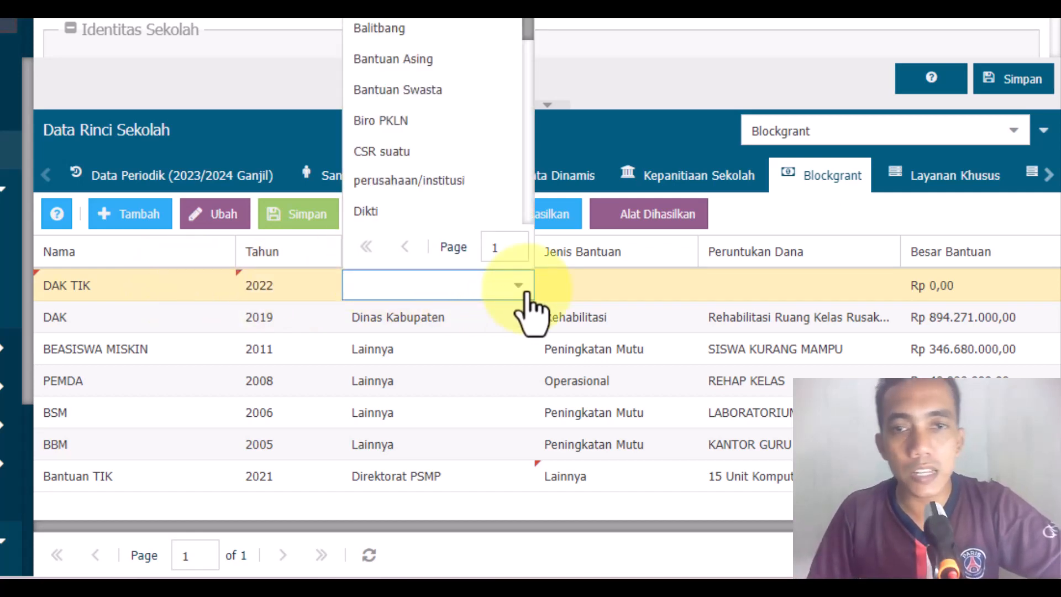
pyautogui.scroll(-2, 396, 44)
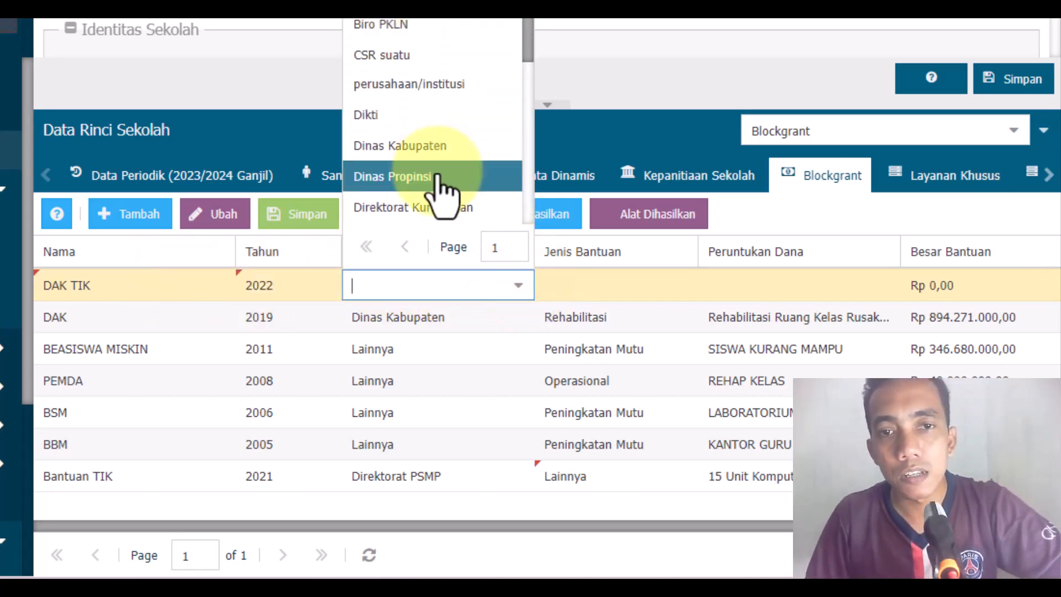
pyautogui.scroll(-5, 438, 177)
pyautogui.scroll(-3, 442, 215)
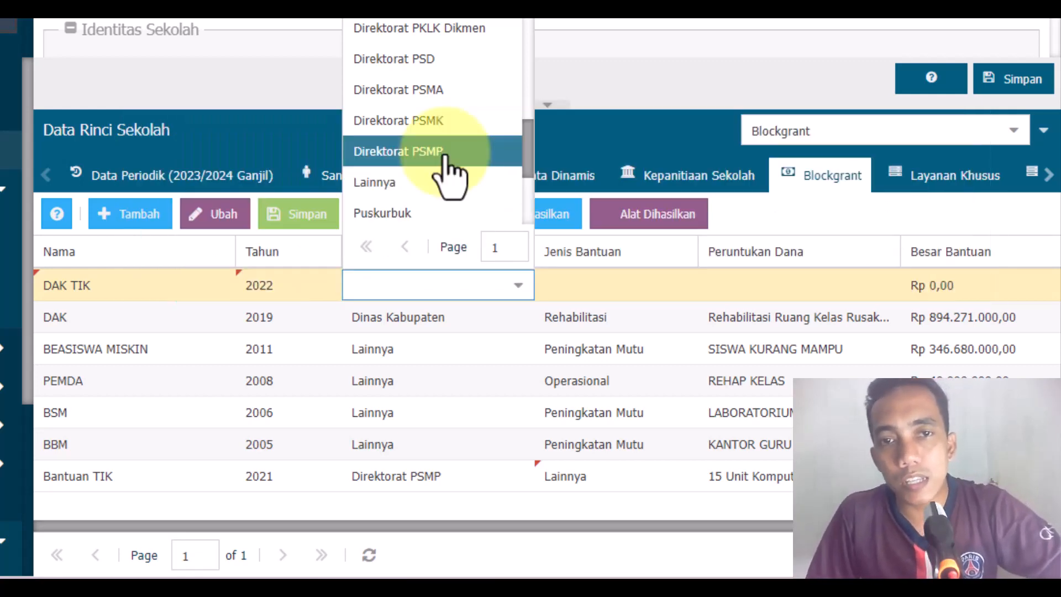
pyautogui.click(444, 154)
# Step: Set the Jenis Bantuan of the DAK TIK record to Bantuan TIK
pyautogui.click(577, 286)
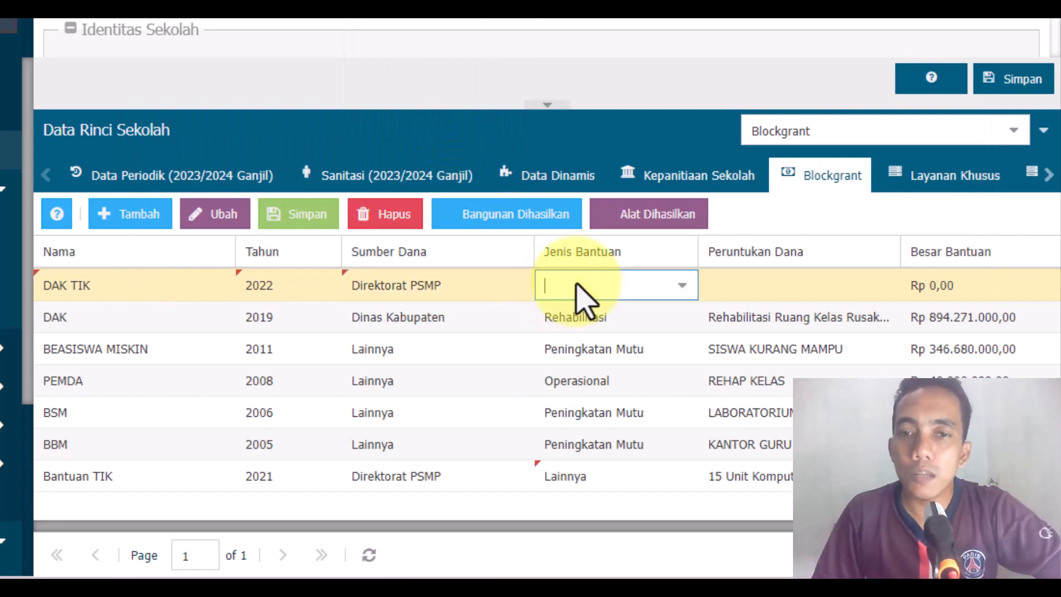
pyautogui.click(681, 285)
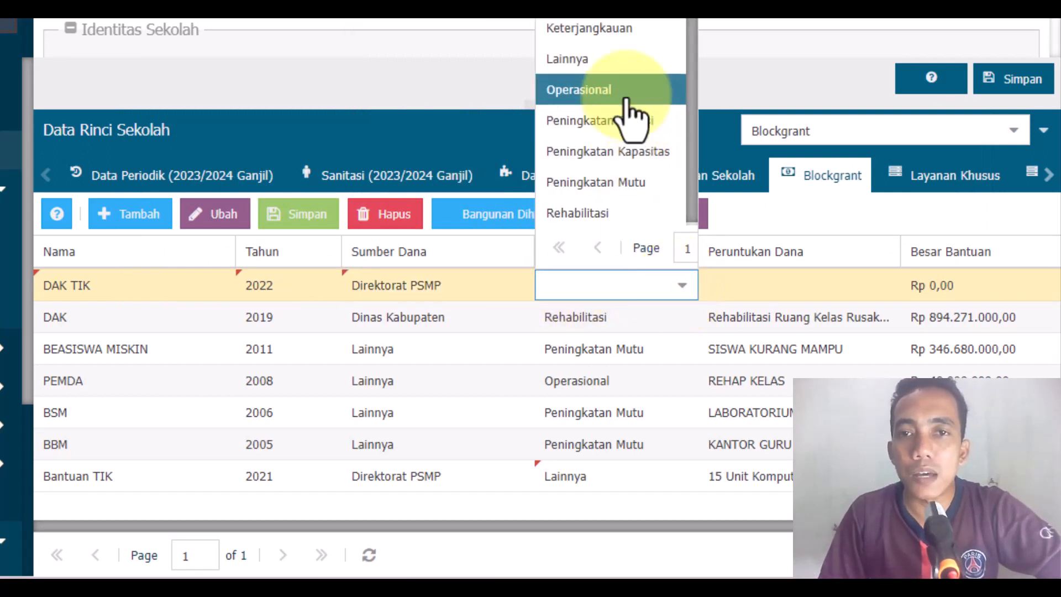
pyautogui.write('Bantuan TIK')
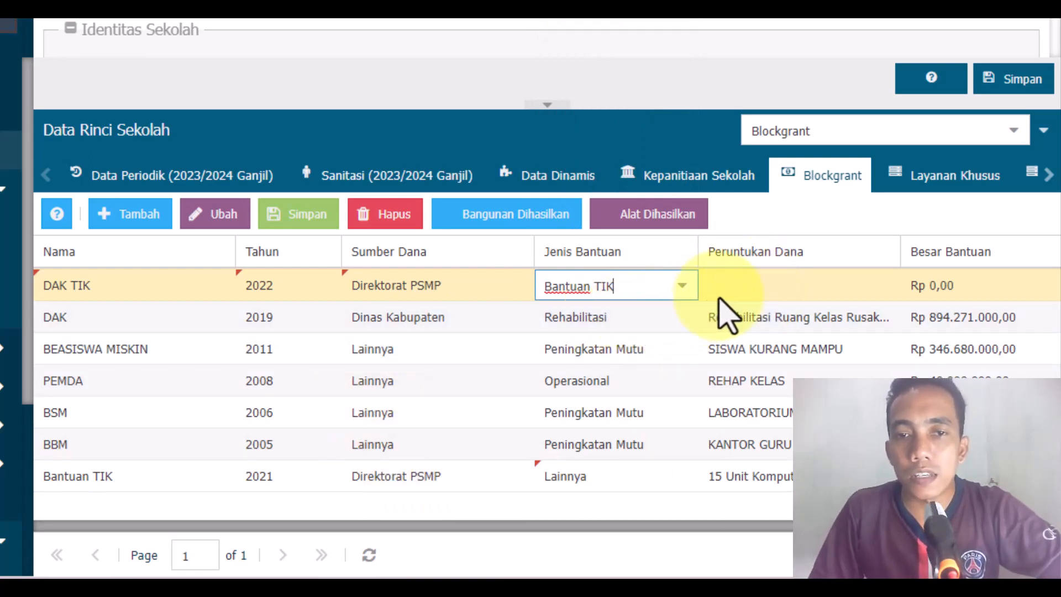
pyautogui.click(755, 293)
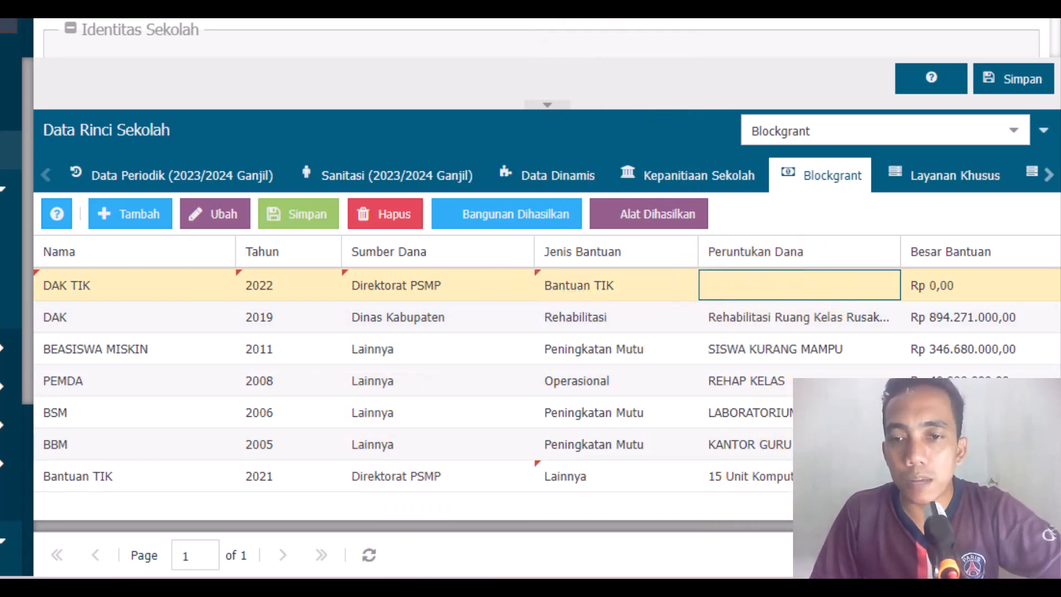
# Step: Delete the newly added DAK TIK record and confirm the deletion
pyautogui.click(385, 214)
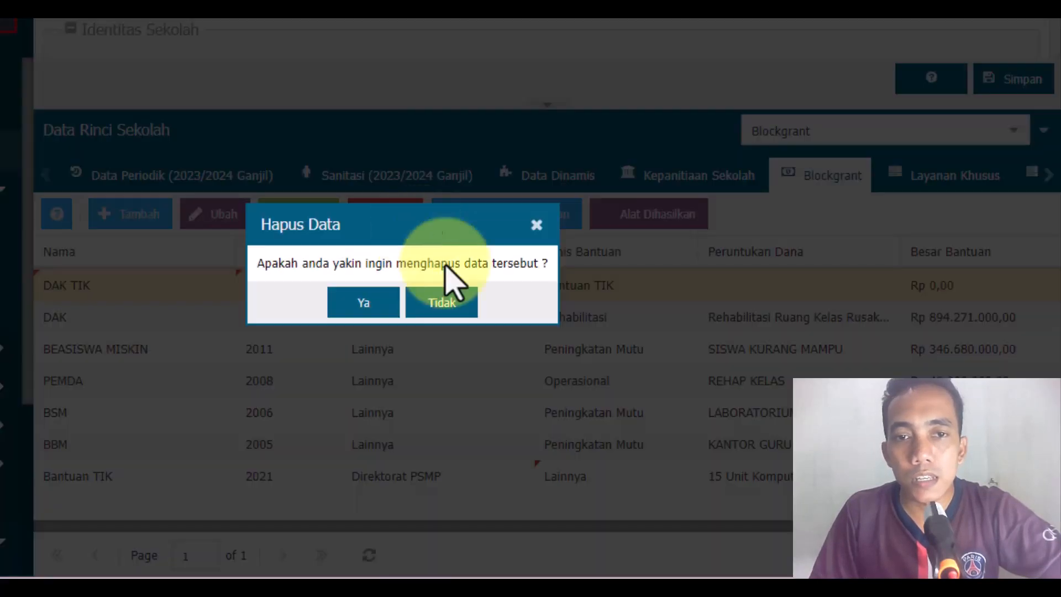
pyautogui.click(379, 318)
pyautogui.click(545, 402)
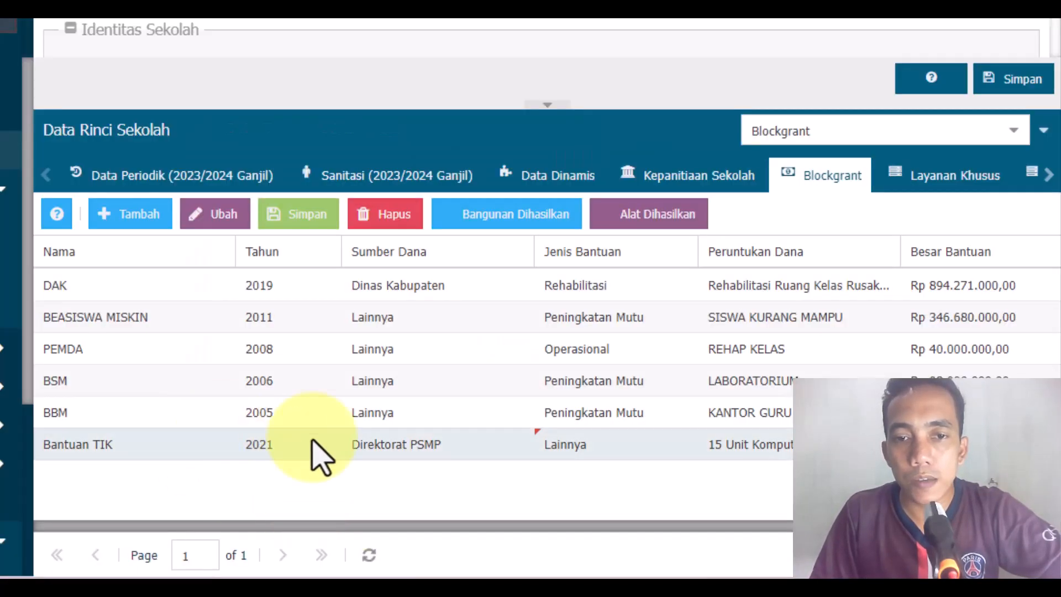
# Step: Set the Jenis Bantuan of the 2021 Bantuan TIK record back to Bantuan TIK
pyautogui.click(409, 444)
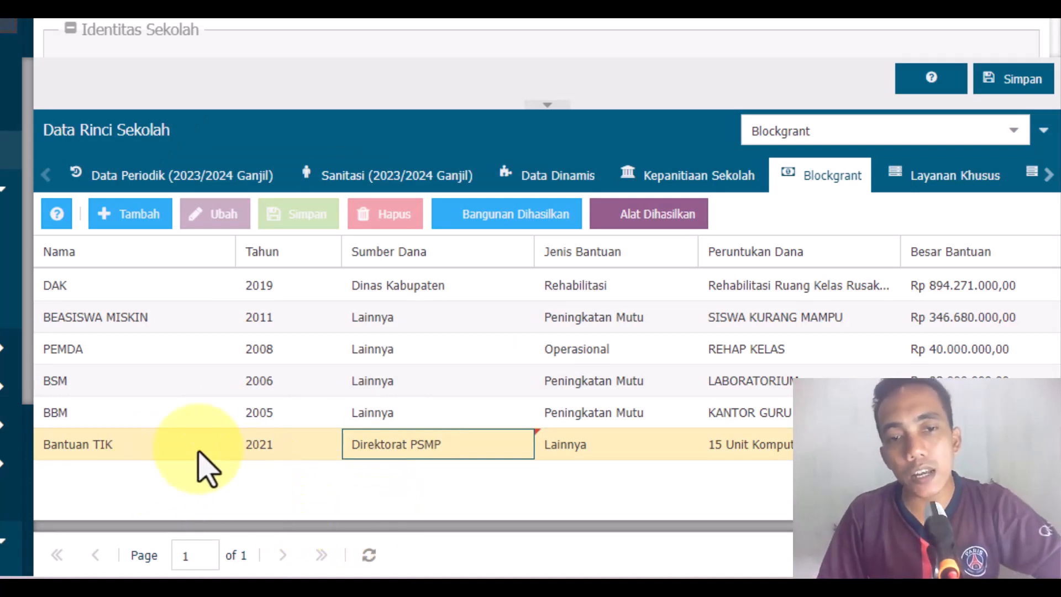
pyautogui.click(643, 457)
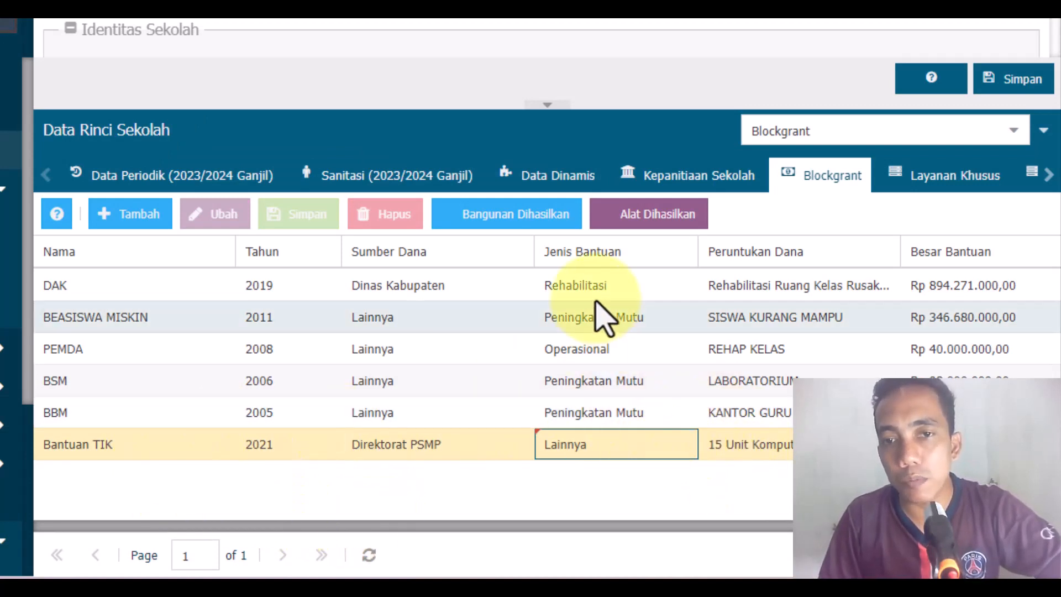
pyautogui.click(630, 439)
pyautogui.click(682, 445)
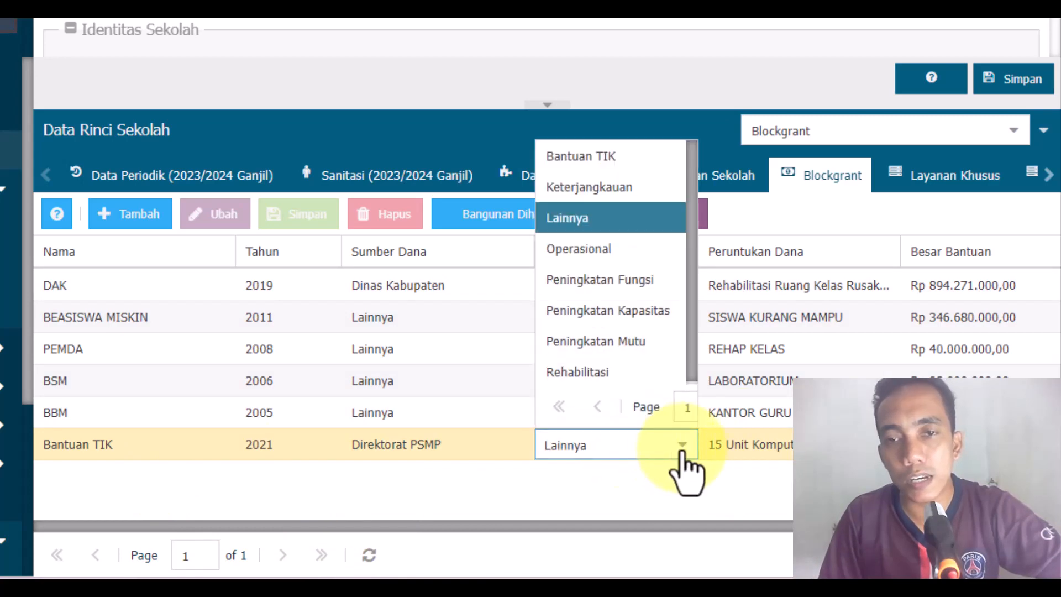
pyautogui.click(550, 155)
pyautogui.click(610, 489)
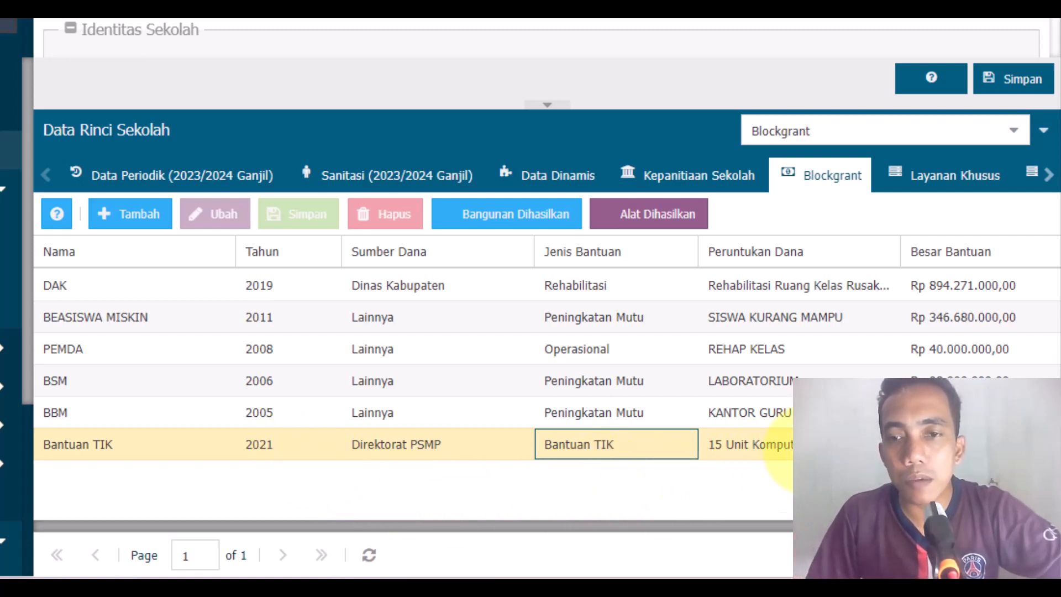
# Step: Replace the Peruntukan Dana of the Bantuan TIK record with Peningkatan Mutu
pyautogui.click(796, 445)
pyautogui.moveTo(853, 441); pyautogui.dragTo(685, 453)
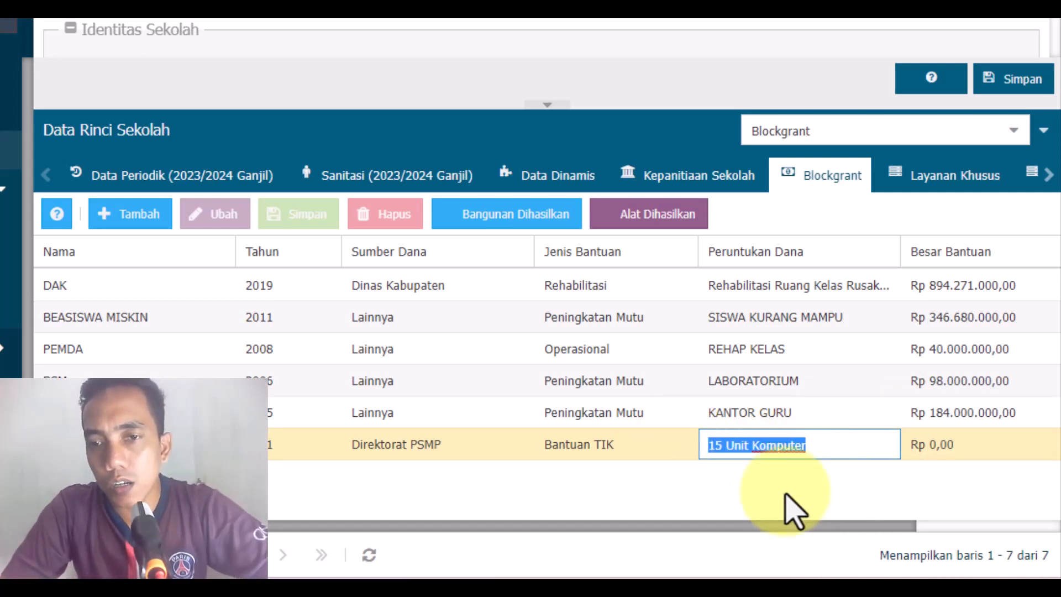
pyautogui.click(840, 450)
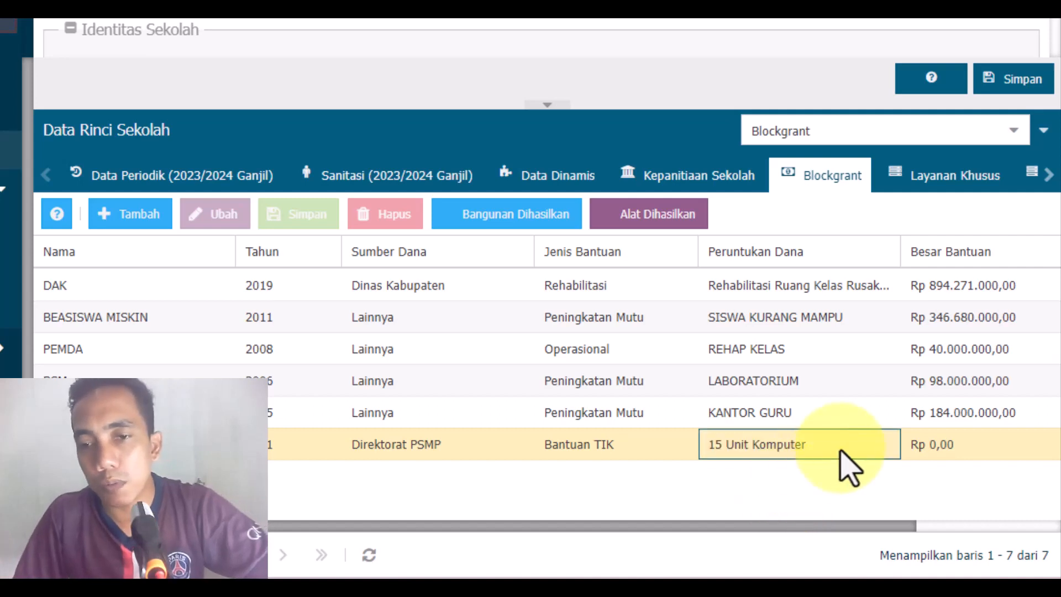
pyautogui.moveTo(840, 450); pyautogui.dragTo(682, 441)
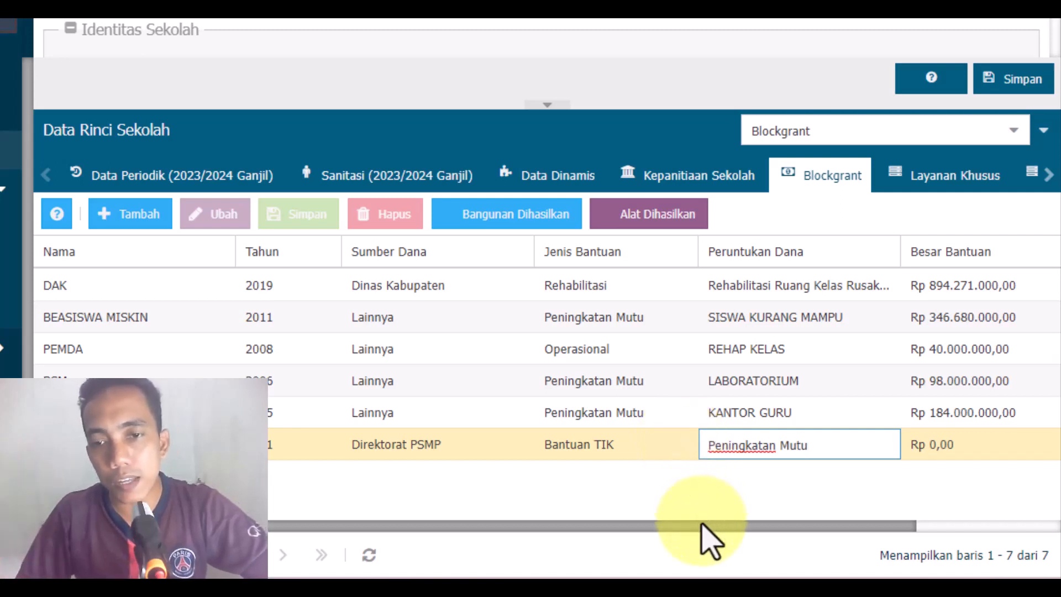
# Step: Set the Besar Bantuan of the Bantuan TIK record to Rp 200.000.000
pyautogui.moveTo(702, 525); pyautogui.dragTo(907, 540)
pyautogui.click(808, 449)
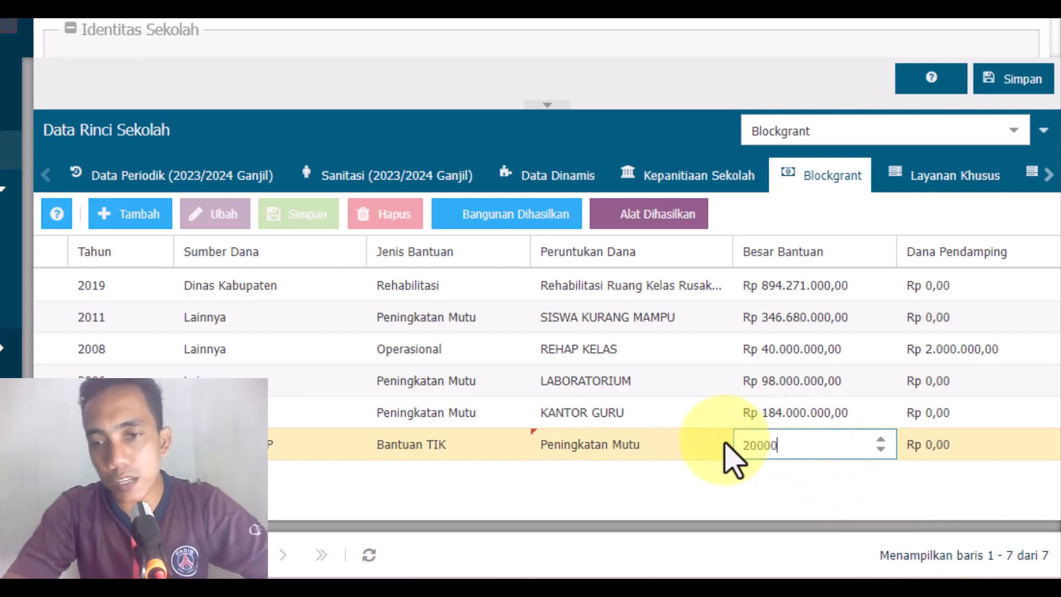
pyautogui.click(744, 466)
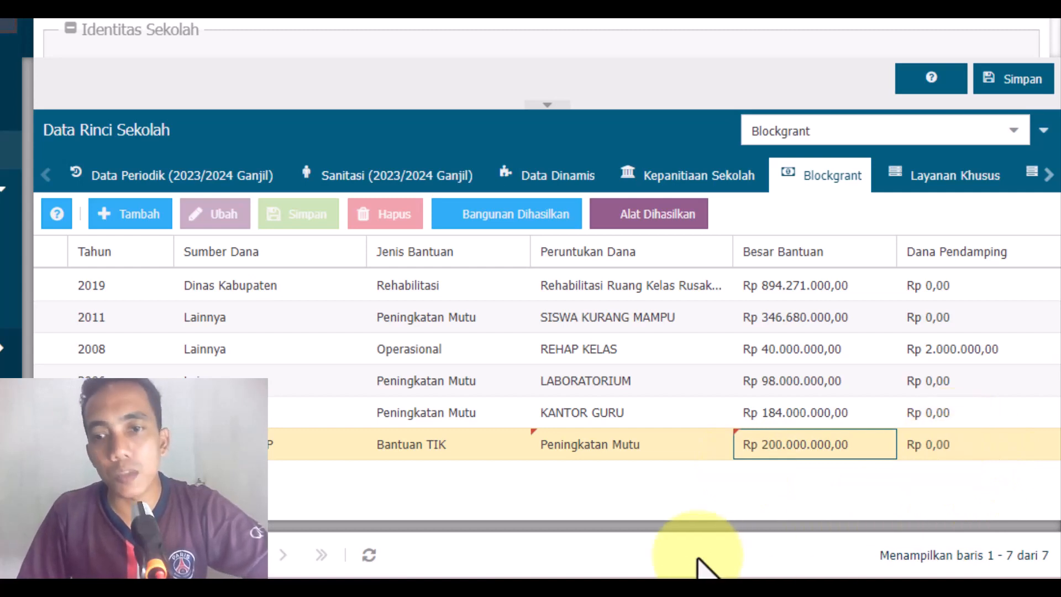
# Step: Review the Bantuan TIK record across its columns, including name, fund source, aid type and purpose
pyautogui.moveTo(699, 526); pyautogui.dragTo(923, 493)
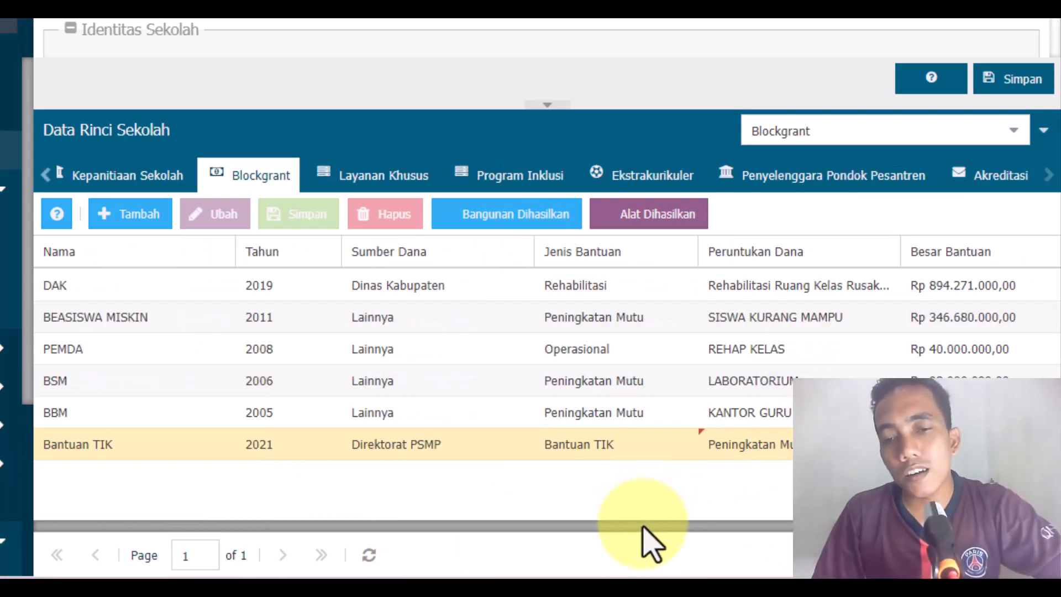
pyautogui.moveTo(644, 526); pyautogui.dragTo(801, 528)
pyautogui.moveTo(349, 529); pyautogui.dragTo(218, 533)
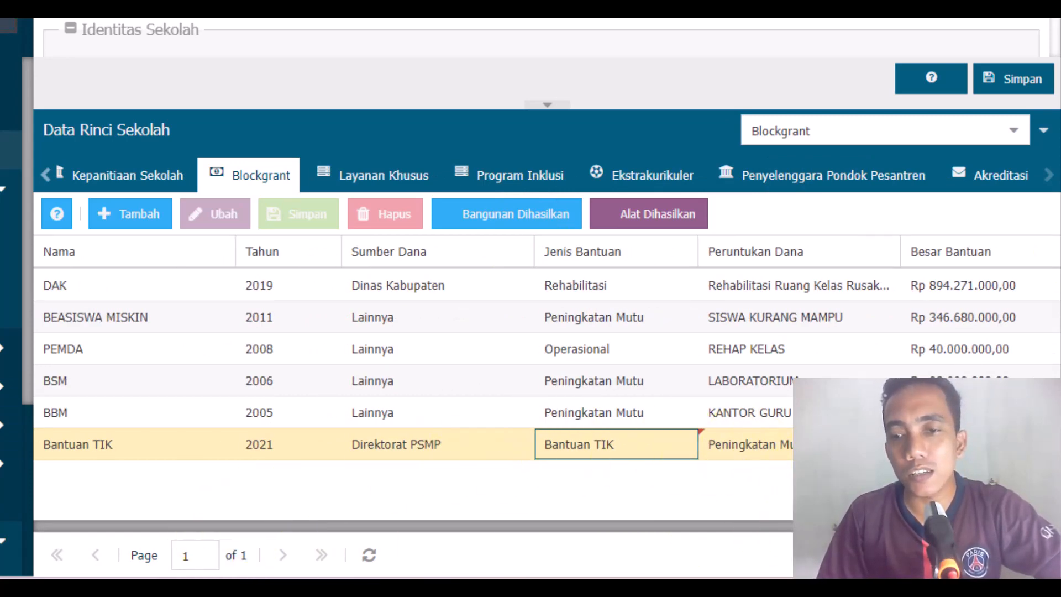
pyautogui.moveTo(852, 526); pyautogui.dragTo(604, 524)
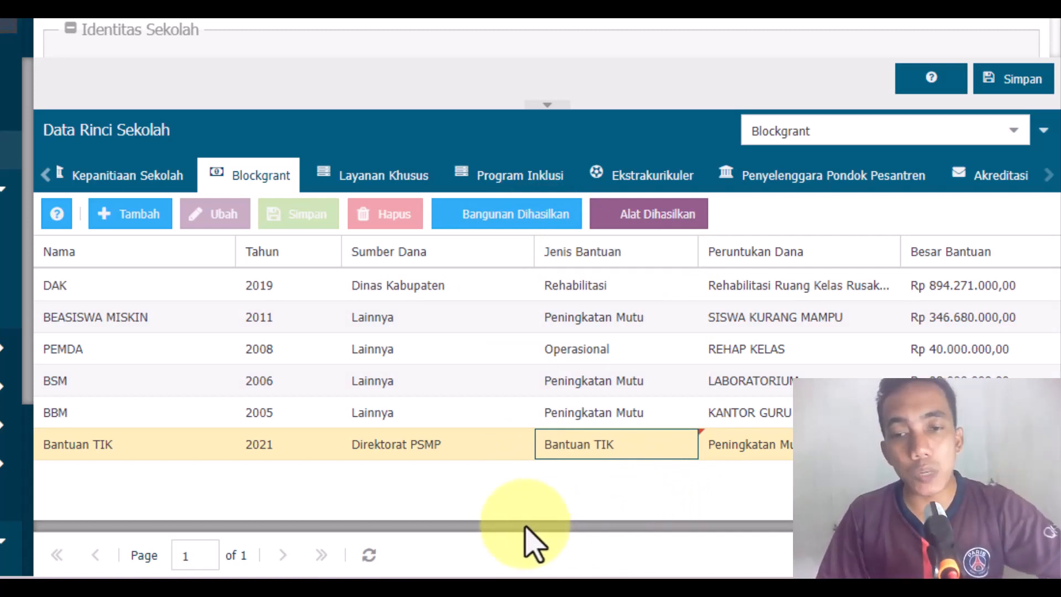
pyautogui.click(121, 447)
pyautogui.click(384, 445)
pyautogui.click(596, 449)
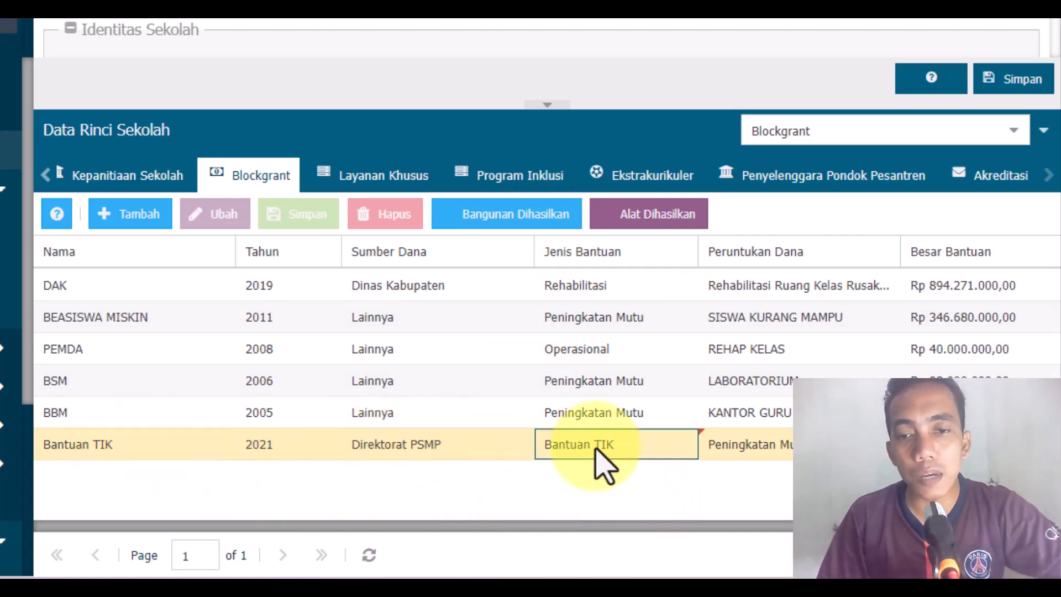
pyautogui.click(807, 449)
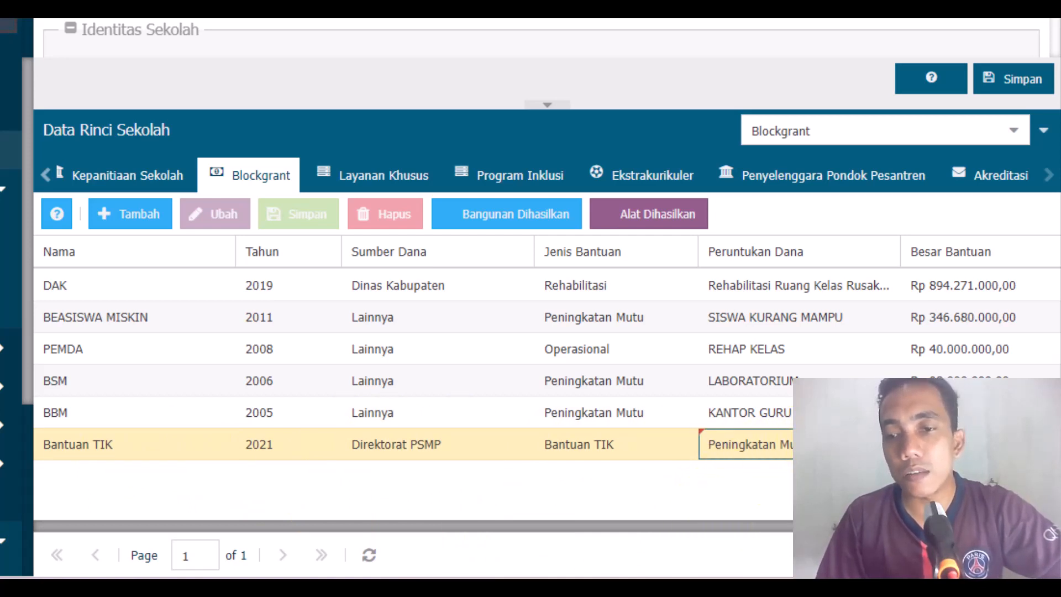
pyautogui.click(633, 447)
pyautogui.click(449, 448)
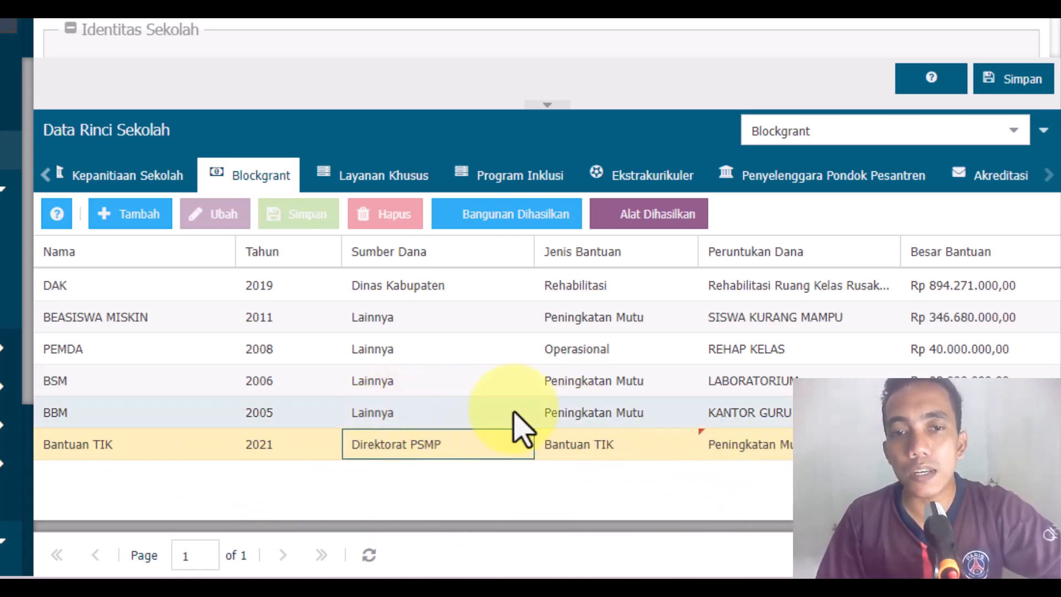
# Step: Check whether the Bantuan TIK record can be edited or deleted, comparing it with the BBM and BSM records
pyautogui.click(394, 220)
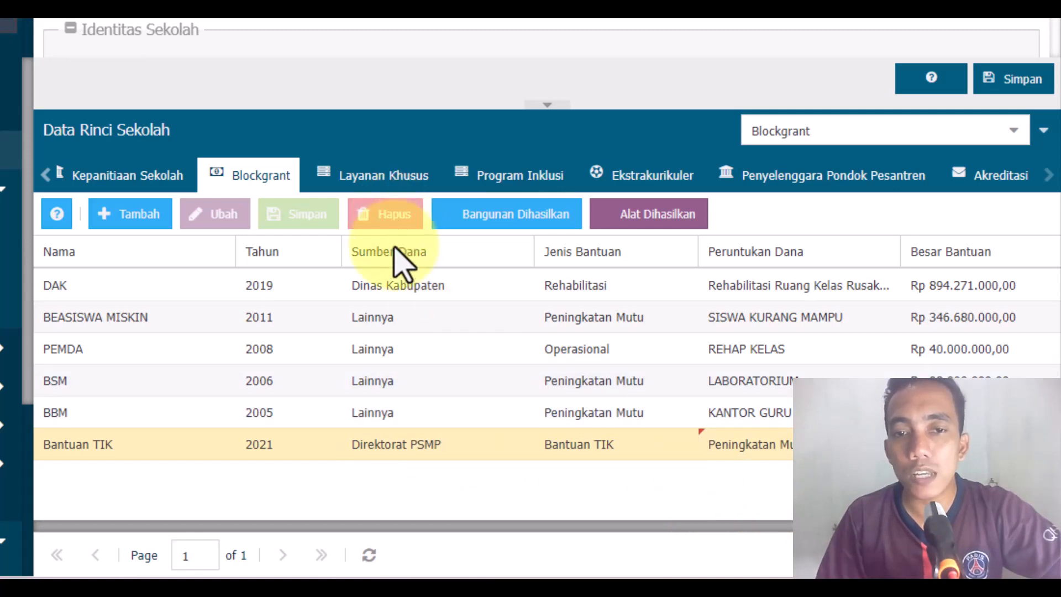
pyautogui.click(432, 416)
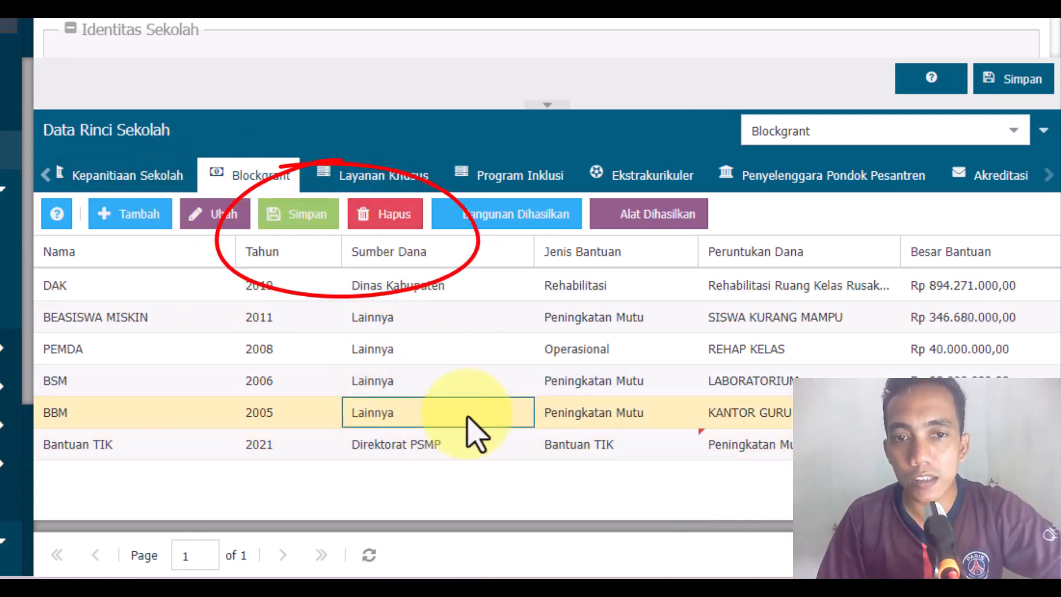
pyautogui.click(461, 440)
pyautogui.click(441, 392)
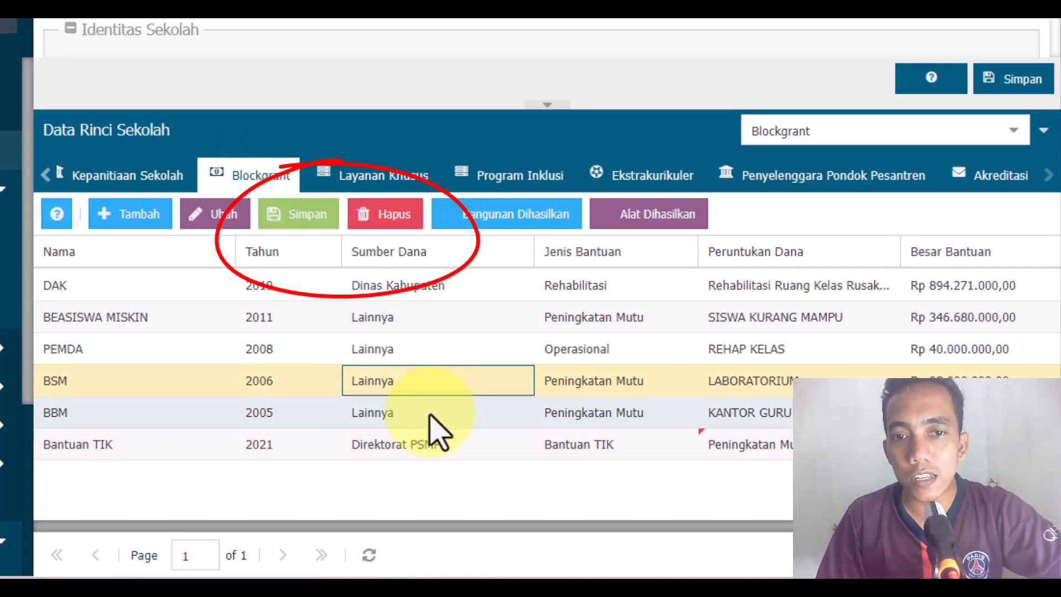
pyautogui.click(430, 416)
pyautogui.click(434, 440)
pyautogui.moveTo(473, 524); pyautogui.dragTo(258, 536)
# Step: Examine the Jenis Bantuan options of the Bantuan TIK record again and leave the current choice
pyautogui.click(650, 452)
pyautogui.click(725, 453)
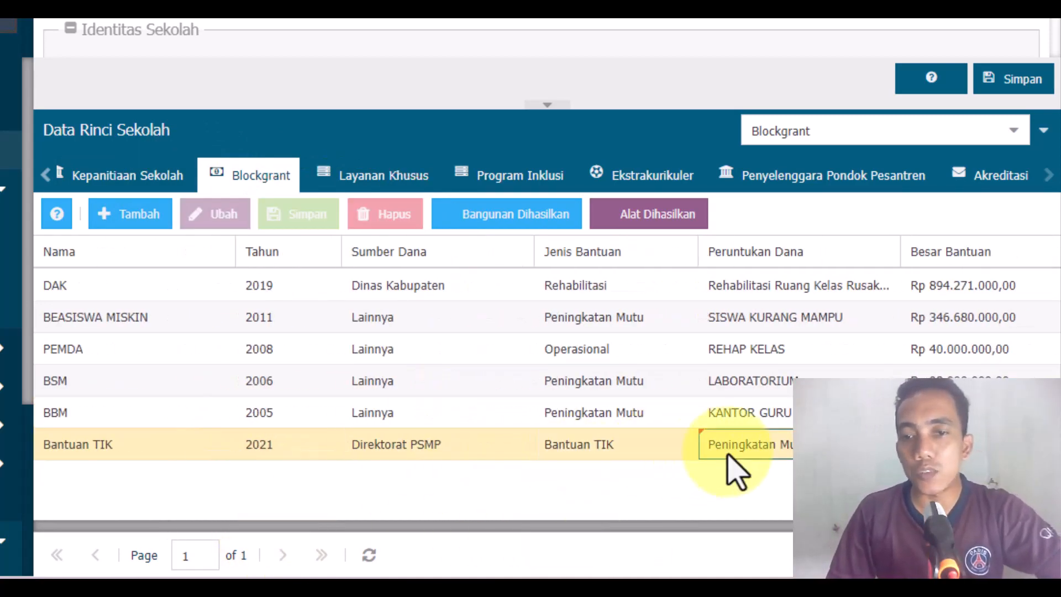
pyautogui.click(644, 445)
pyautogui.click(680, 445)
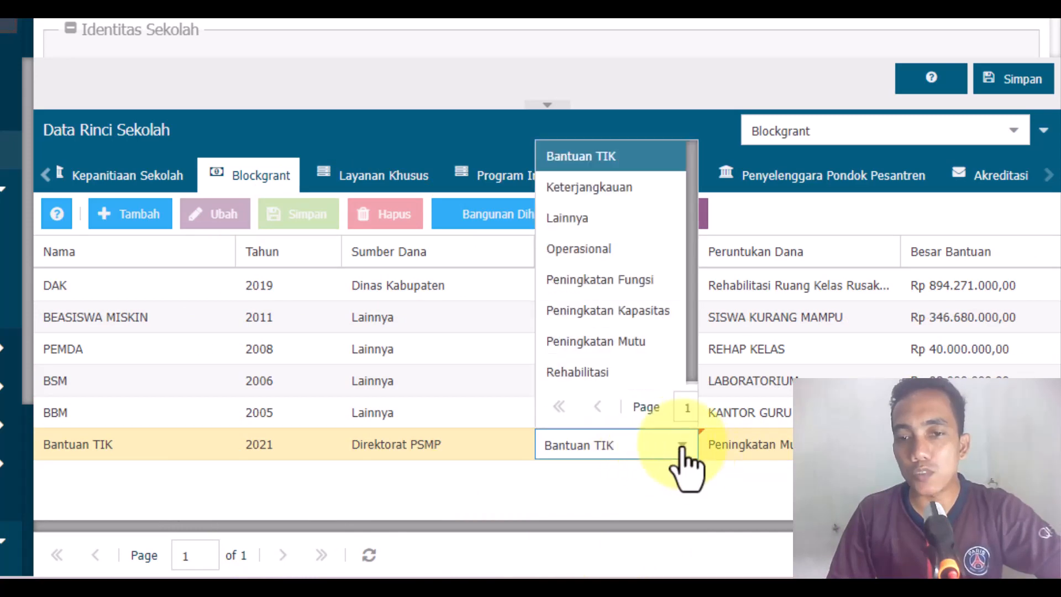
pyautogui.click(622, 518)
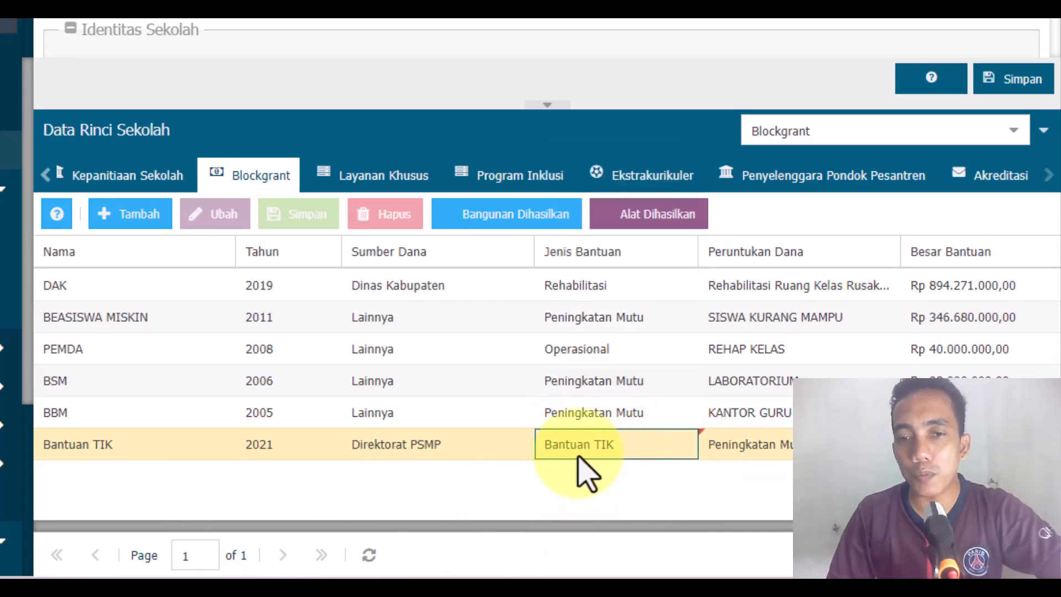
pyautogui.press('Tab')
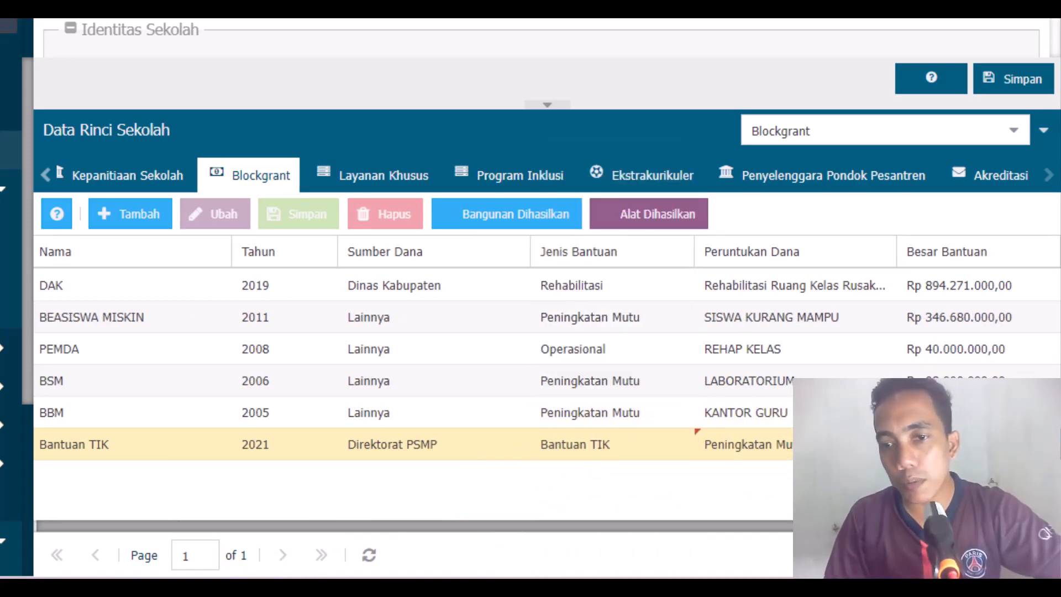
pyautogui.press('Tab')
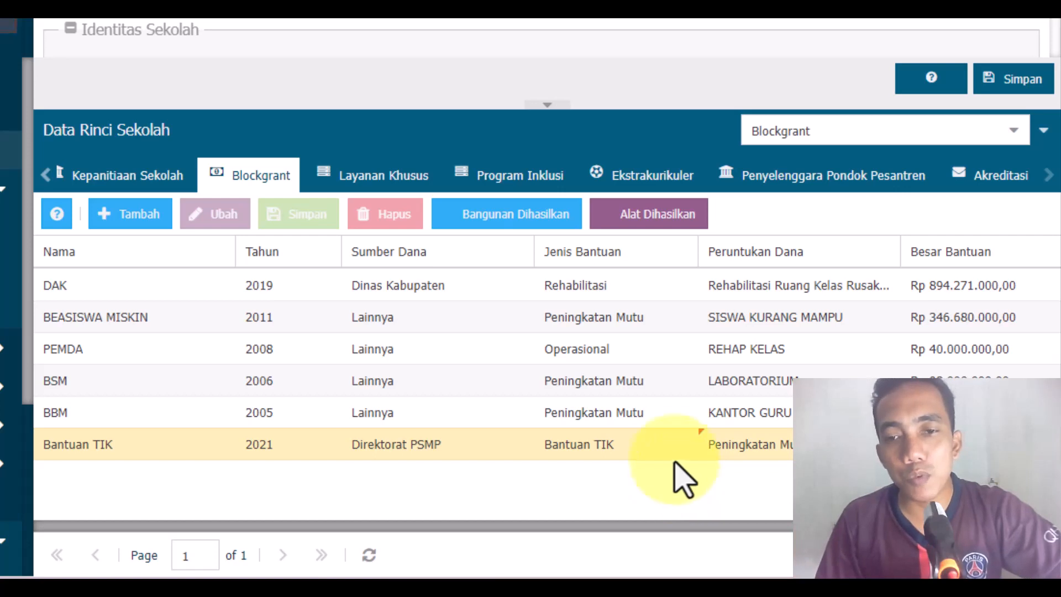
# Step: Check the Jenis Bantuan and Peruntukan Dana entries of the Bantuan TIK record once more
pyautogui.moveTo(644, 526); pyautogui.dragTo(247, 542)
pyautogui.click(197, 441)
pyautogui.click(637, 450)
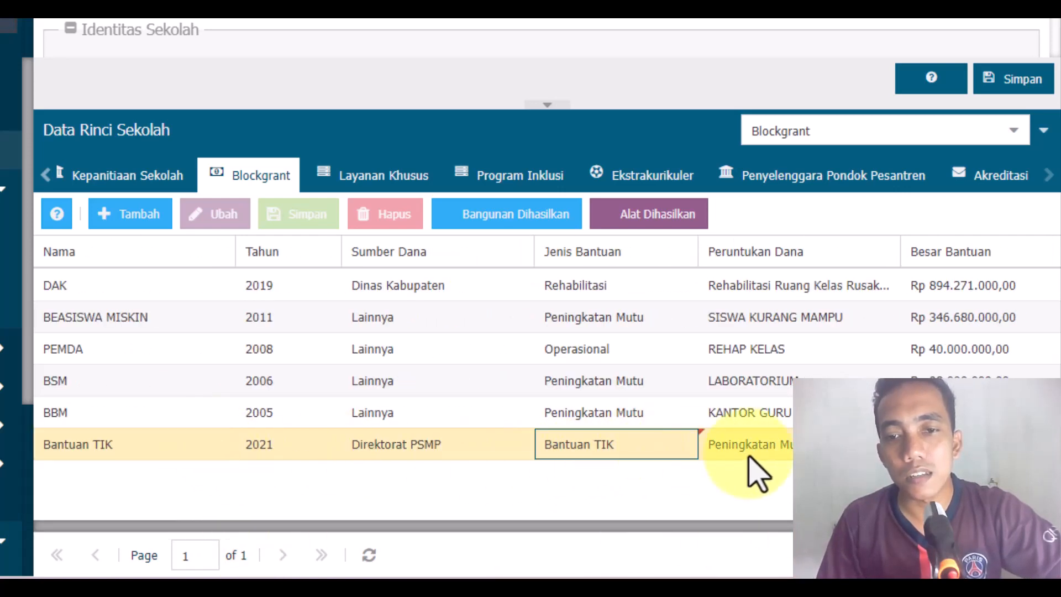
pyautogui.click(756, 453)
pyautogui.moveTo(804, 526); pyautogui.dragTo(376, 529)
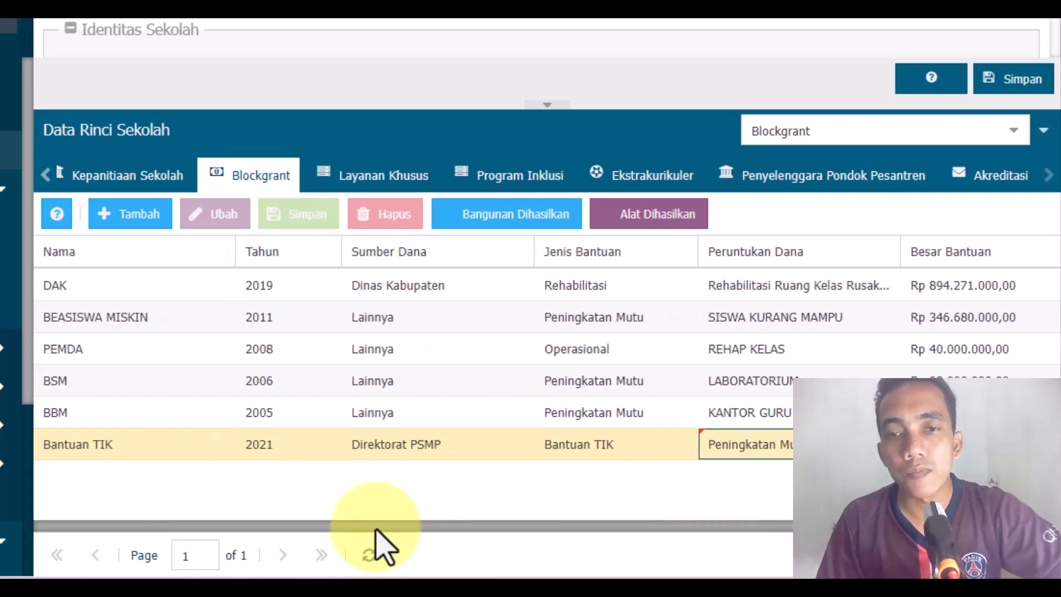
pyautogui.click(486, 455)
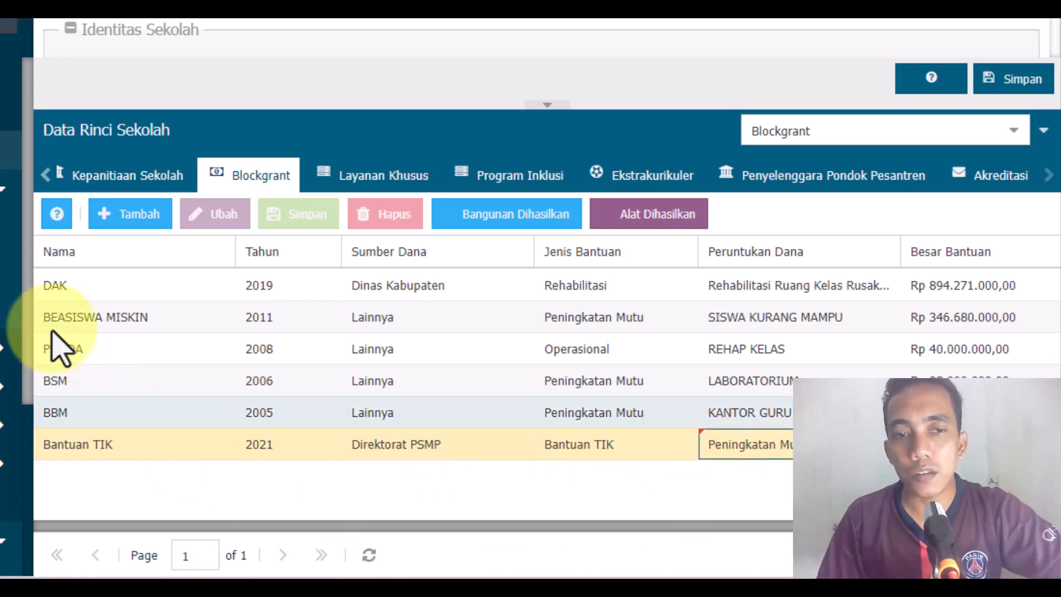
# Step: Browse the tools selectable under Alat Dihasilkan for the Bantuan TIK record using a new row, and discard the empty row
pyautogui.click(670, 216)
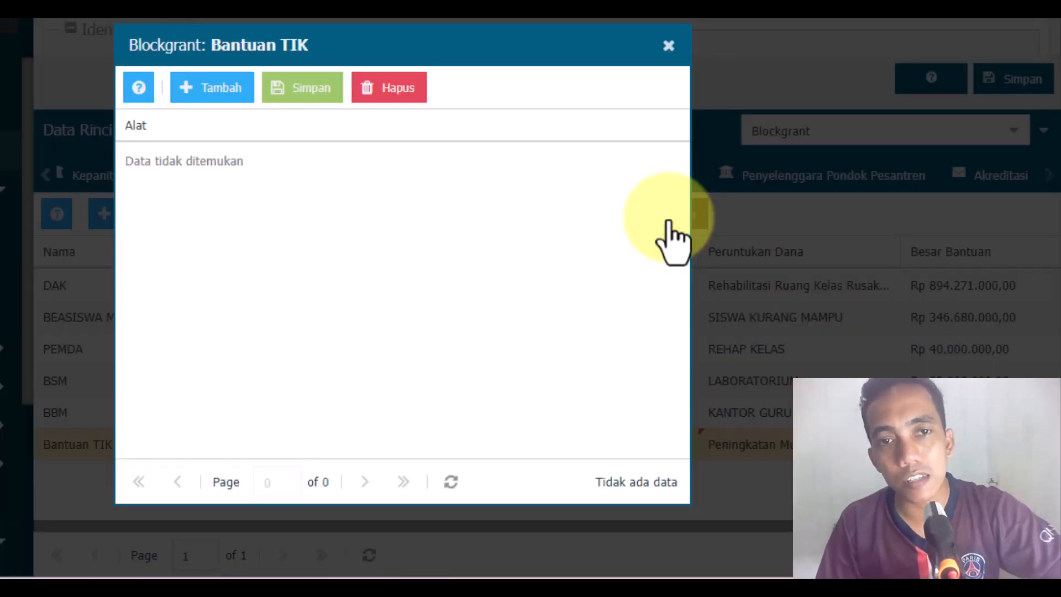
pyautogui.click(223, 101)
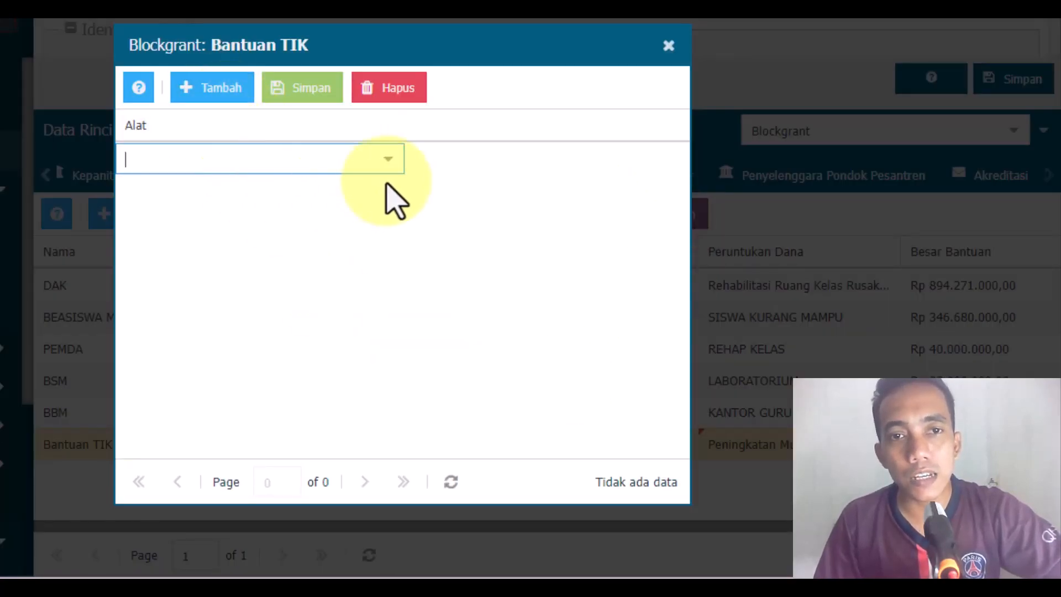
pyautogui.click(389, 159)
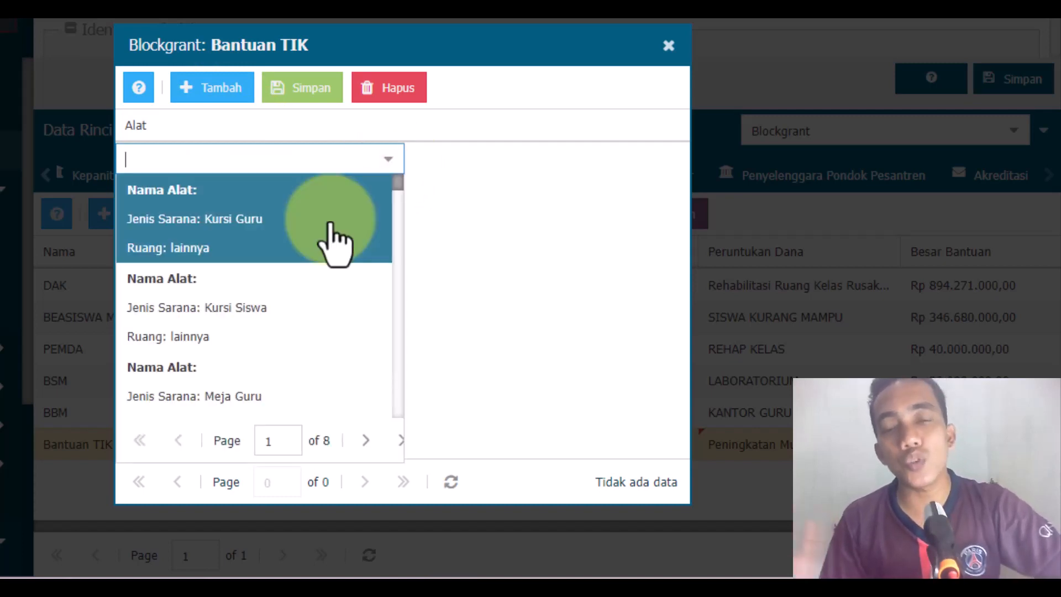
pyautogui.scroll(-10, 315, 303)
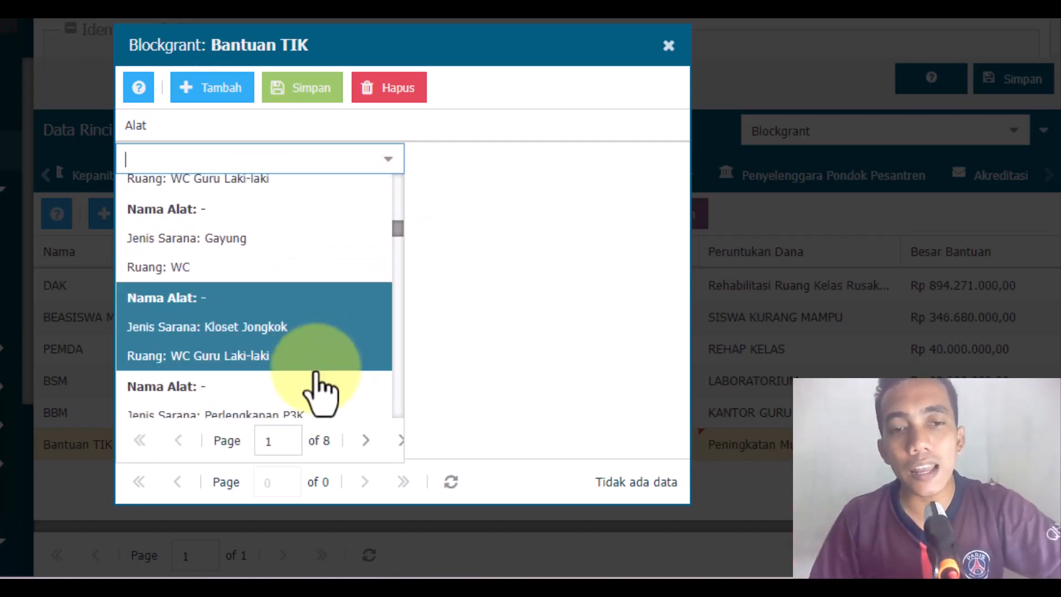
pyautogui.scroll(-5, 321, 420)
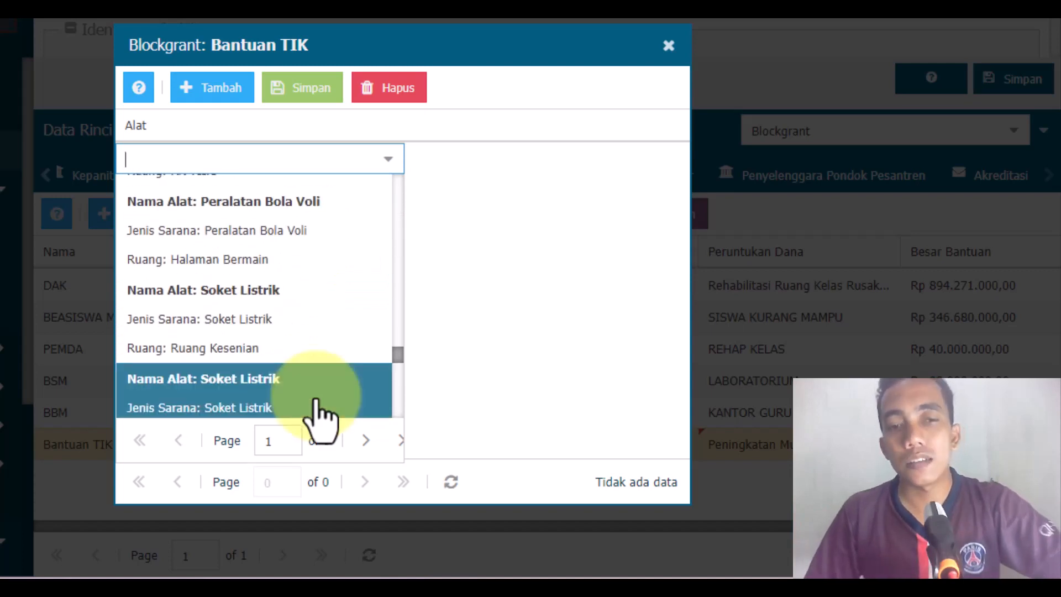
pyautogui.scroll(-5, 321, 420)
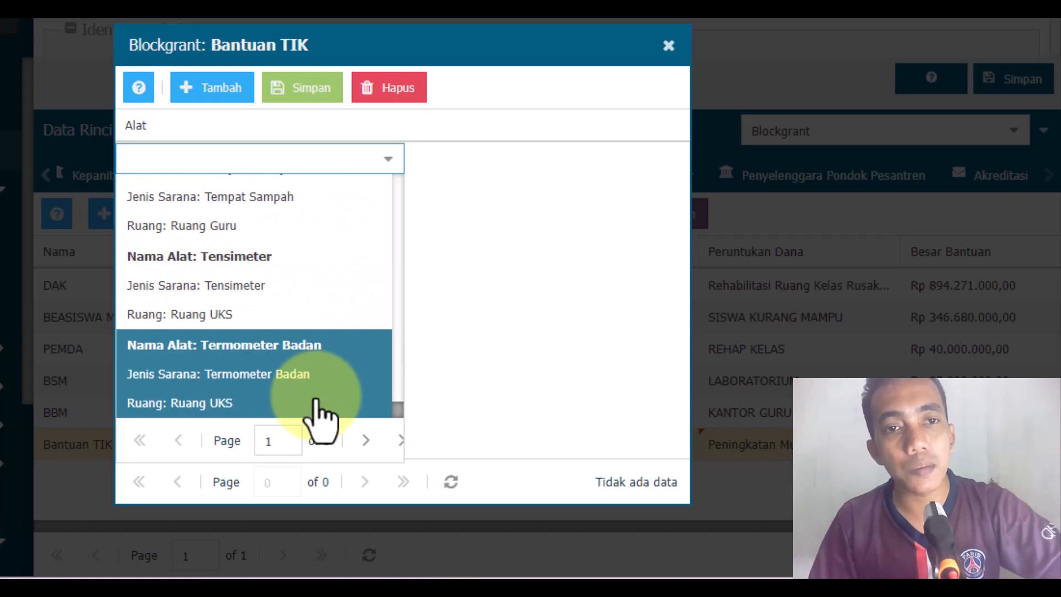
pyautogui.click(642, 309)
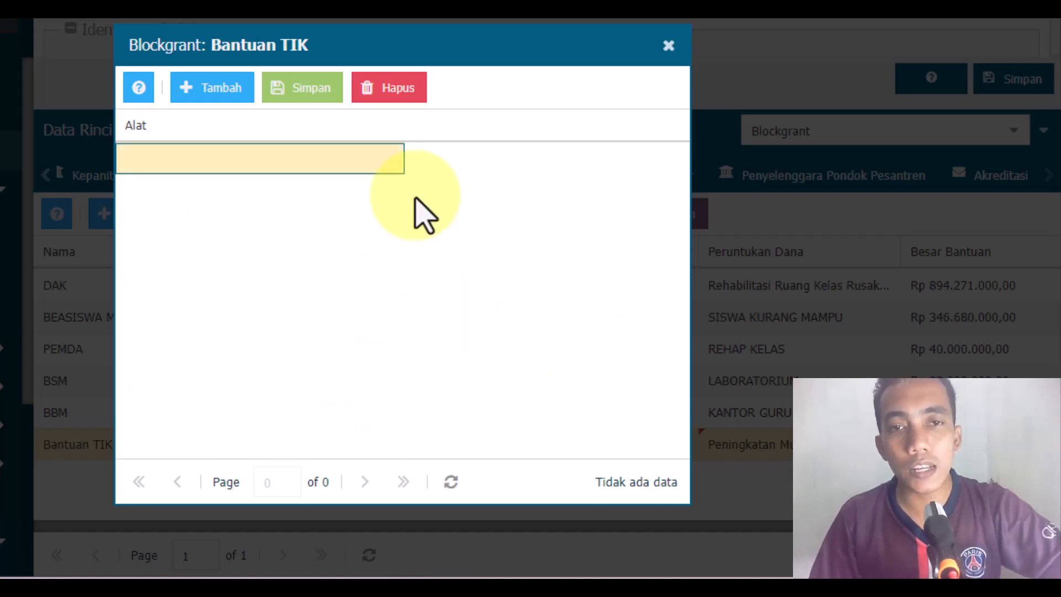
pyautogui.click(402, 90)
pyautogui.click(370, 309)
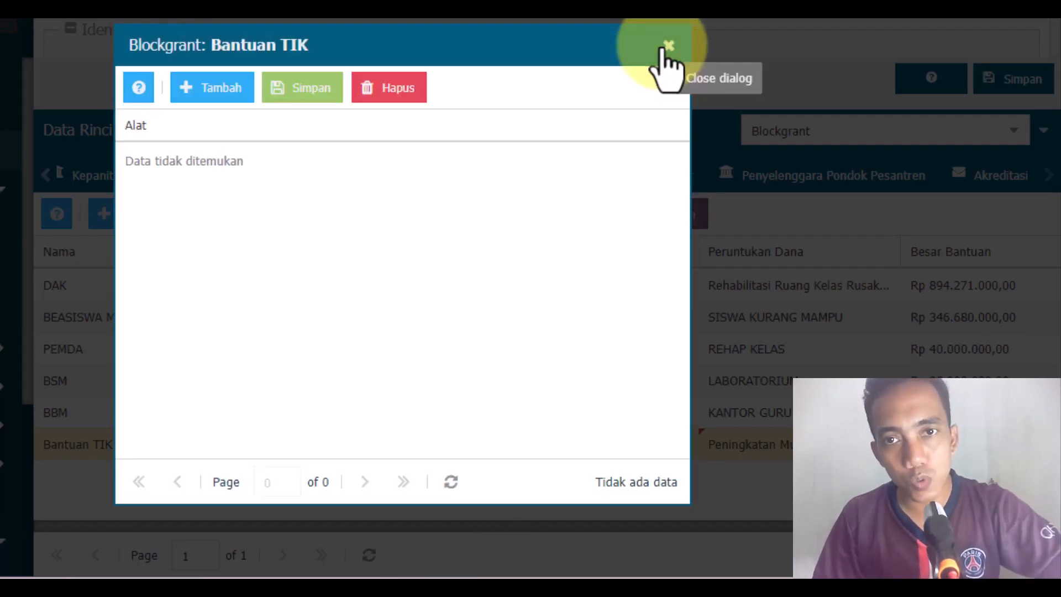
pyautogui.click(668, 46)
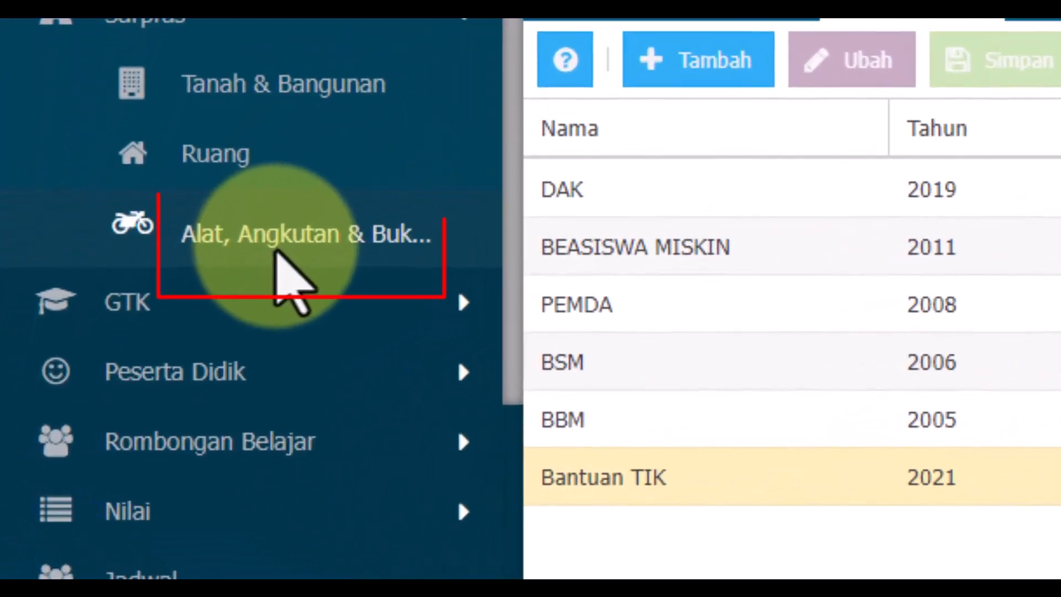
# Step: Open the Alat, Angkutan & Buku data and choose Ruang Kepala Sekolah as the room for the tool list
pyautogui.click(226, 288)
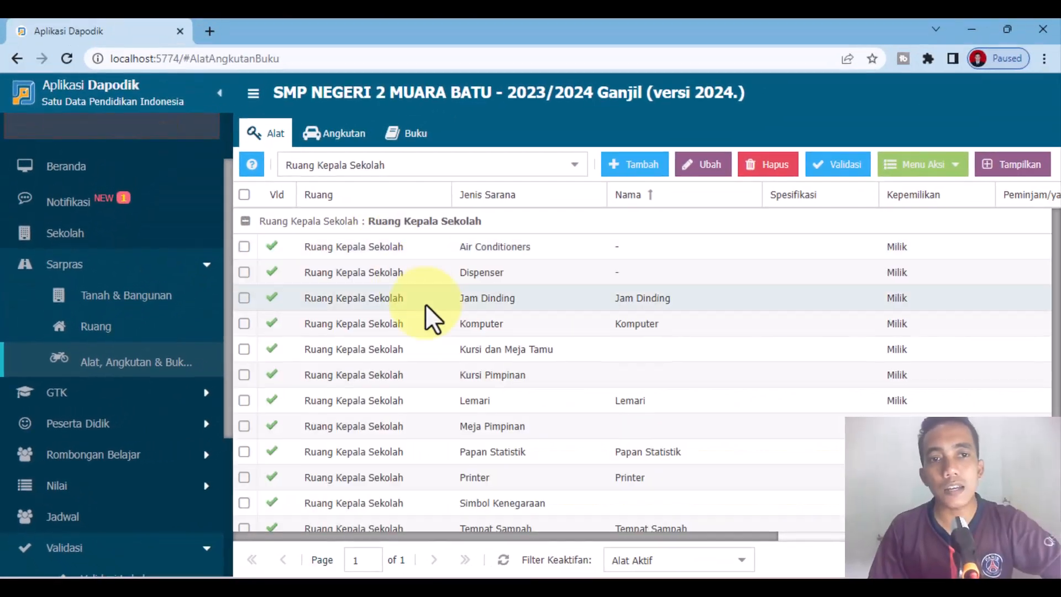
pyautogui.click(575, 165)
pyautogui.scroll(-3, 439, 280)
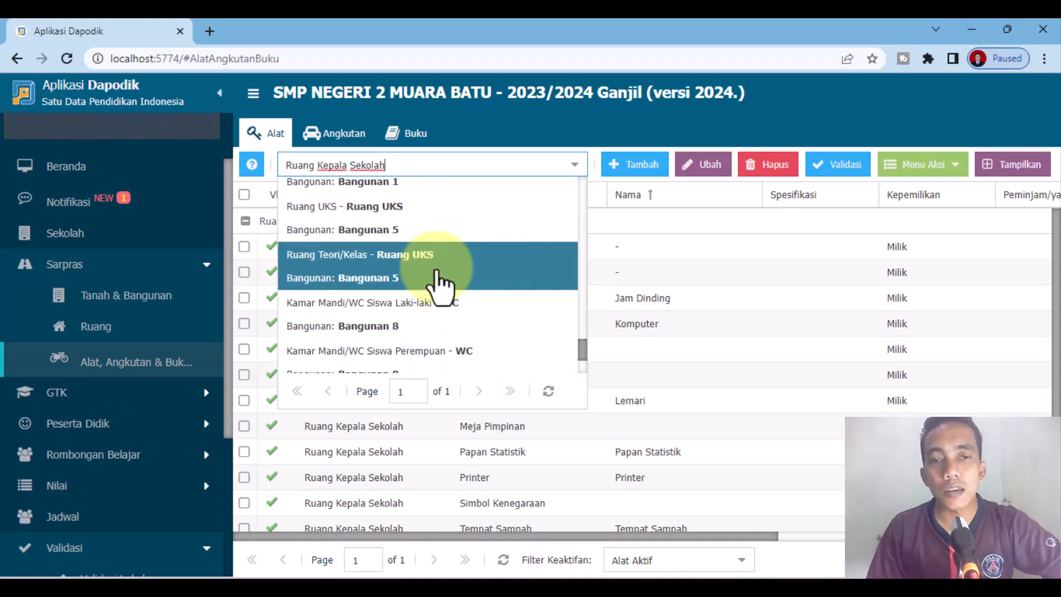
pyautogui.scroll(10, 481, 360)
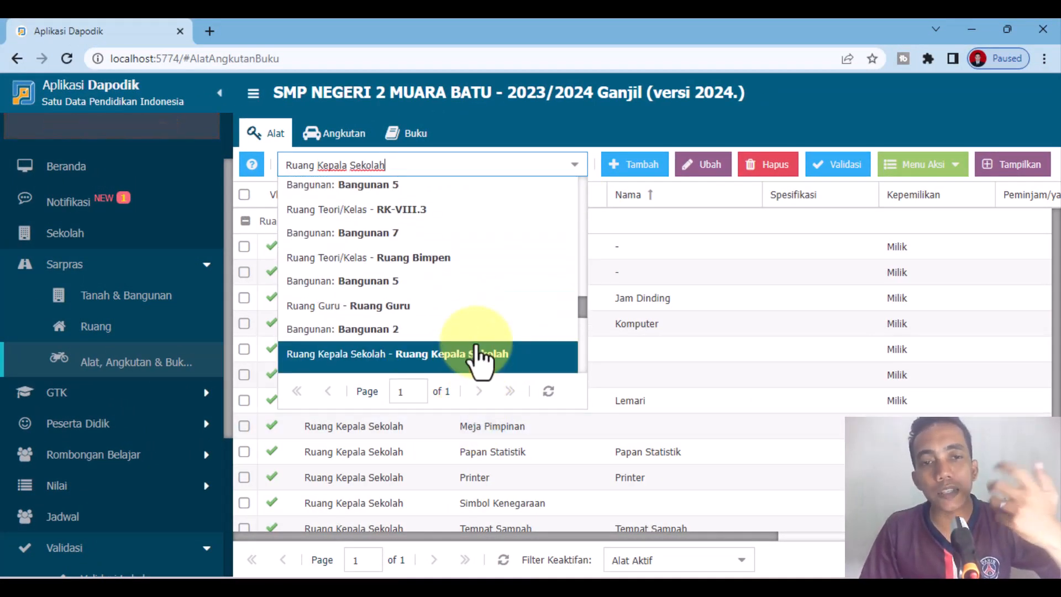
pyautogui.scroll(5, 463, 296)
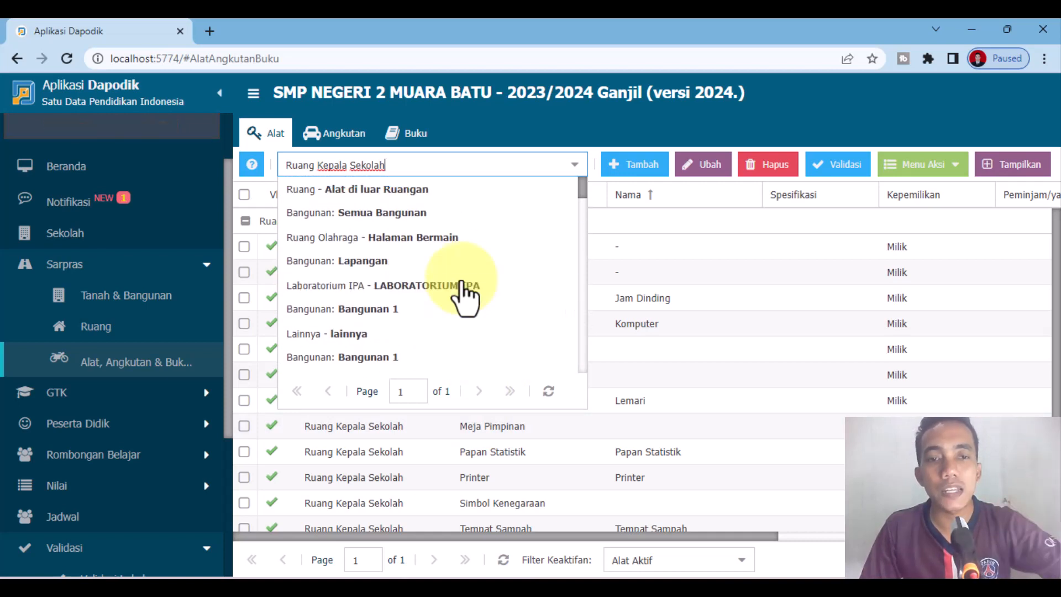
pyautogui.scroll(-10, 462, 298)
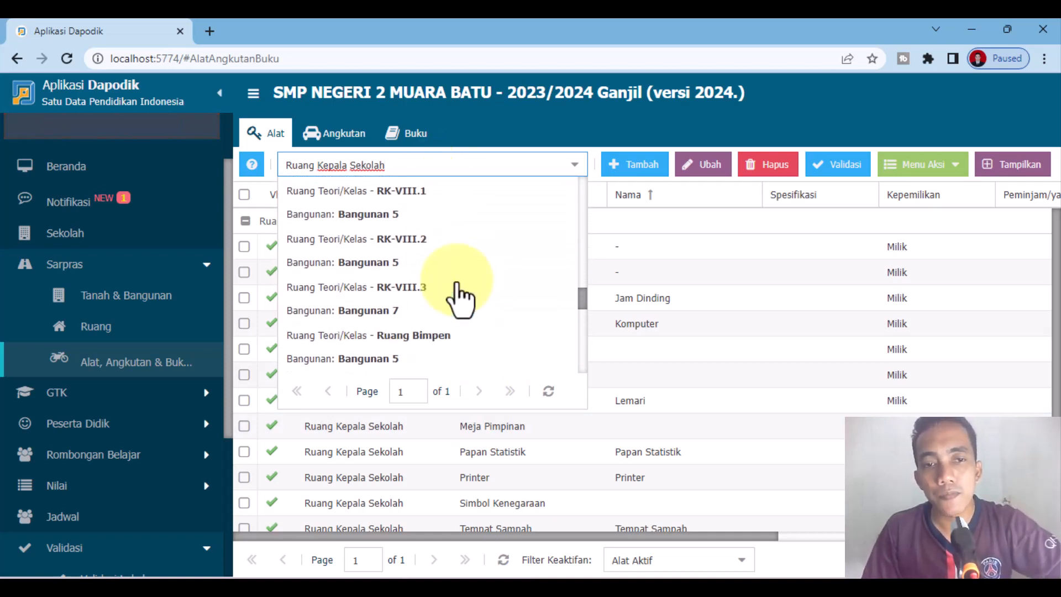
pyautogui.scroll(-3, 461, 328)
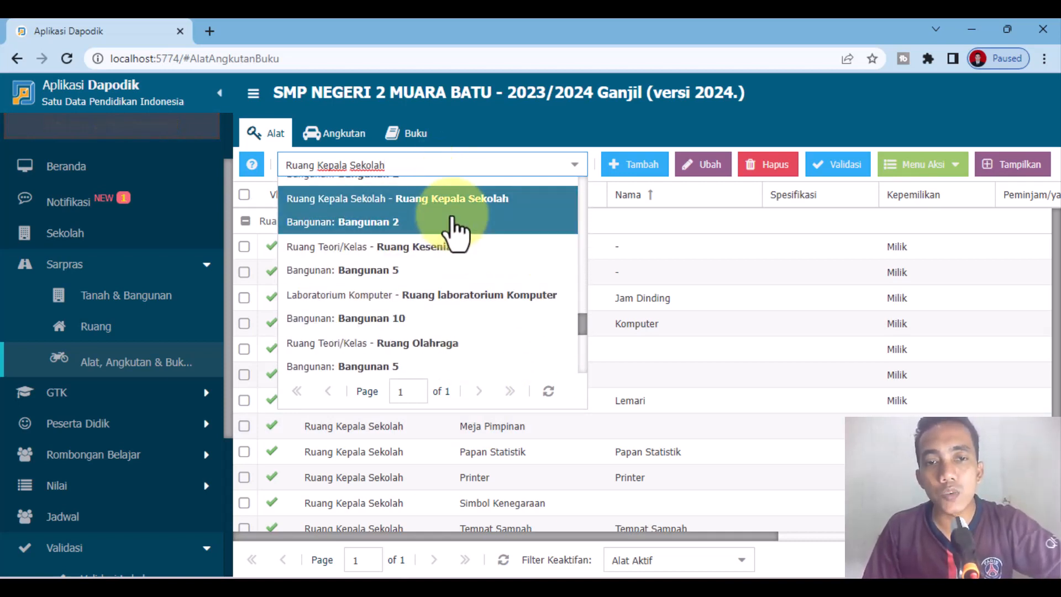
pyautogui.click(457, 227)
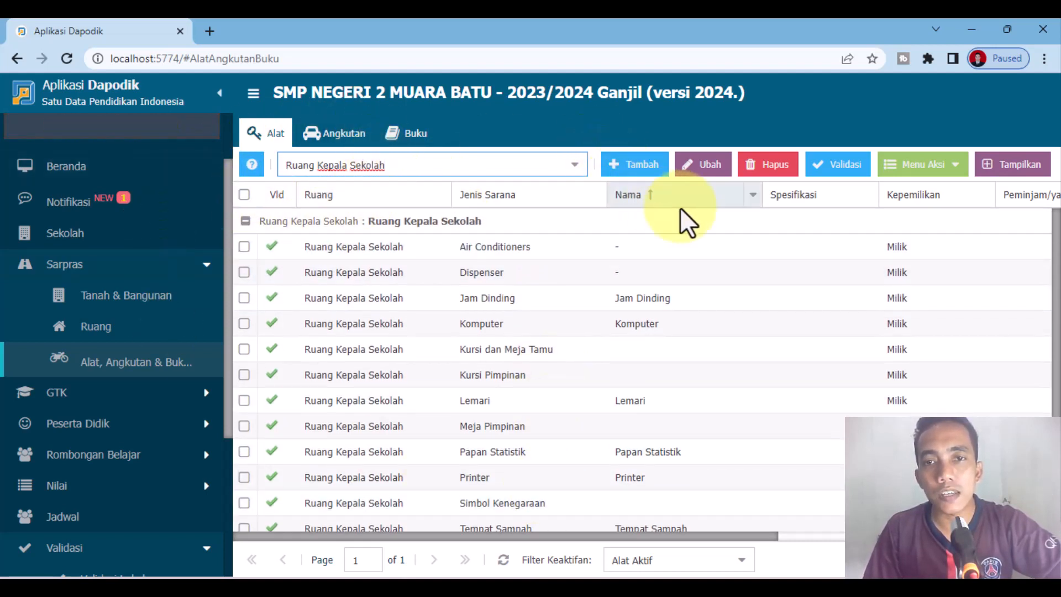
# Step: Add a Laptop to Ruang Kepala Sekolah with the name Chromebook Axioo and specification Axioo, and save it
pyautogui.click(644, 176)
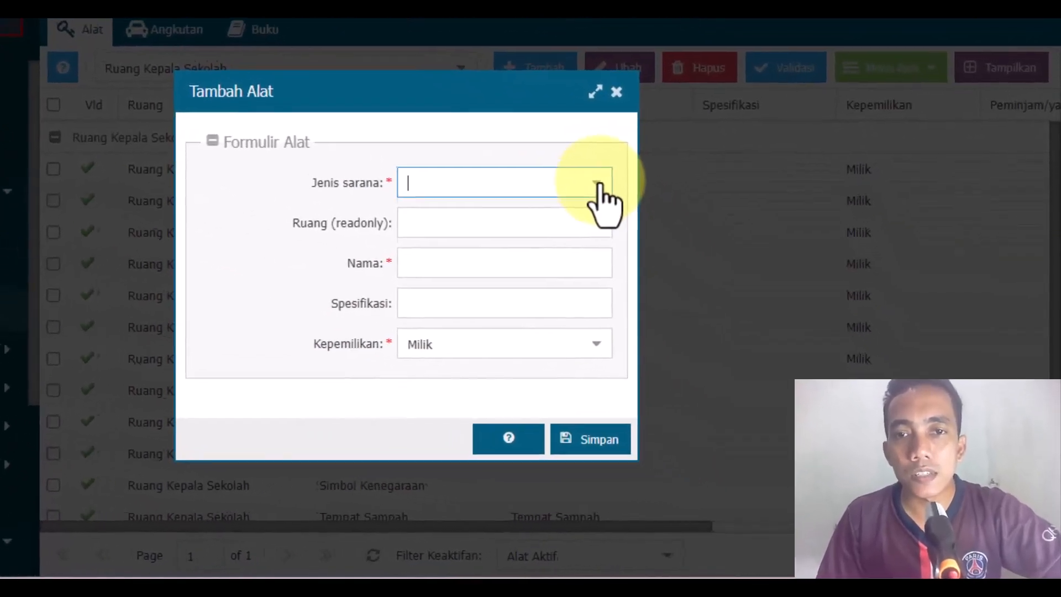
pyautogui.click(686, 259)
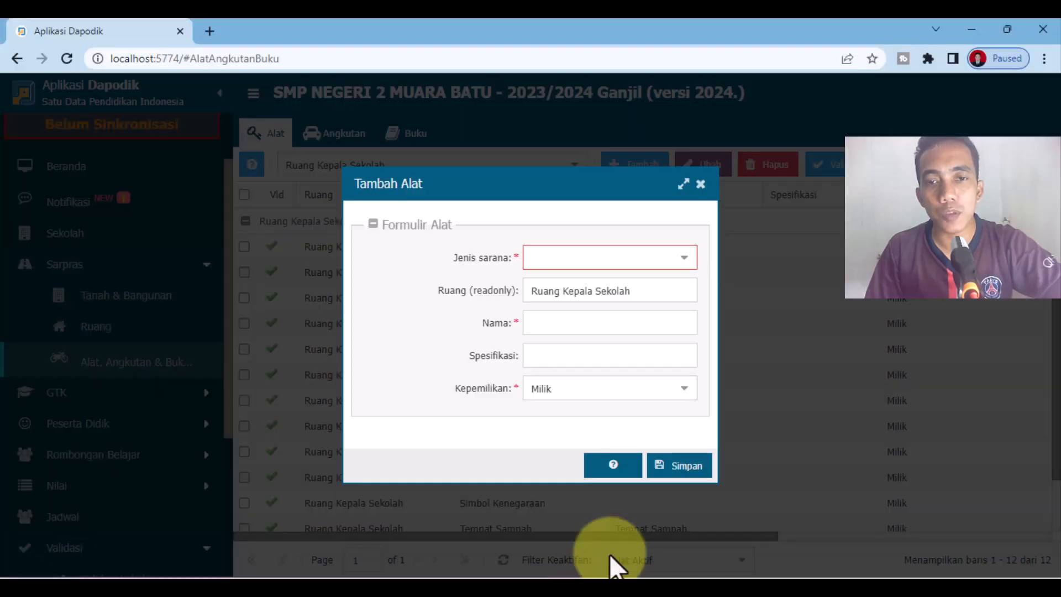
pyautogui.click(683, 259)
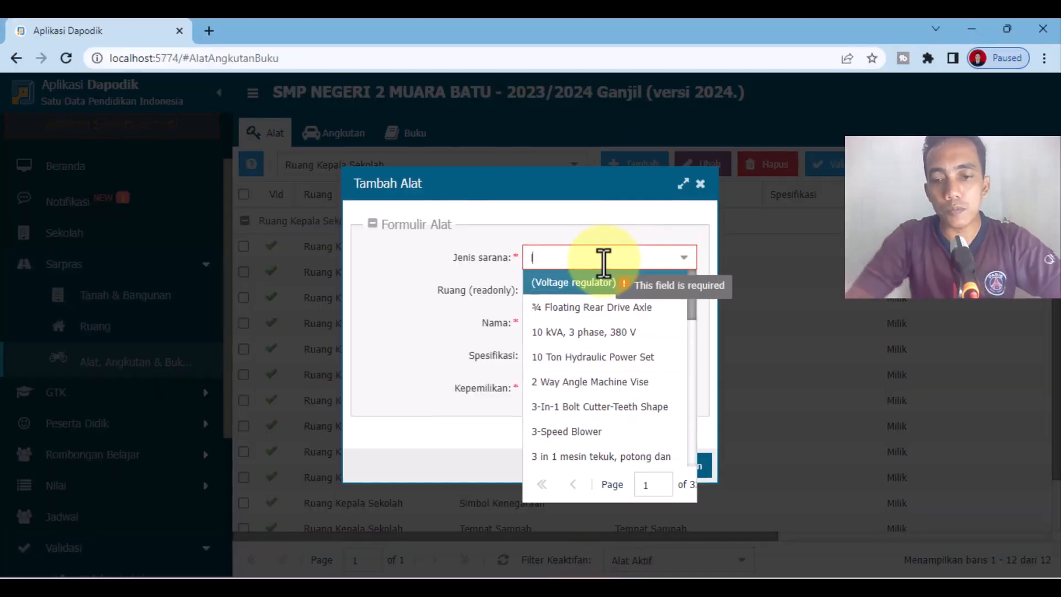
pyautogui.write('laptop')
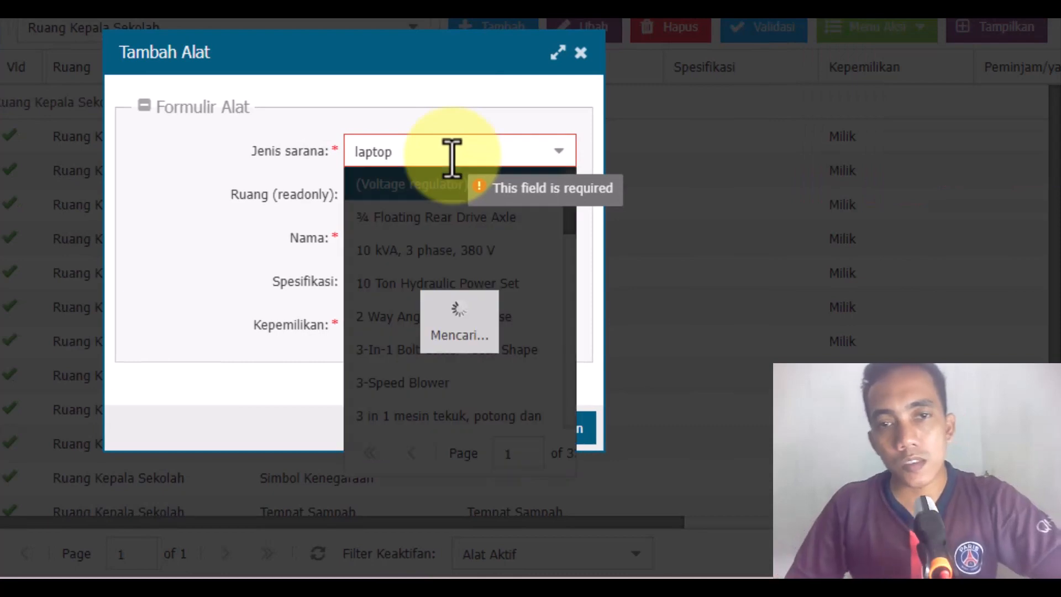
pyautogui.click(415, 218)
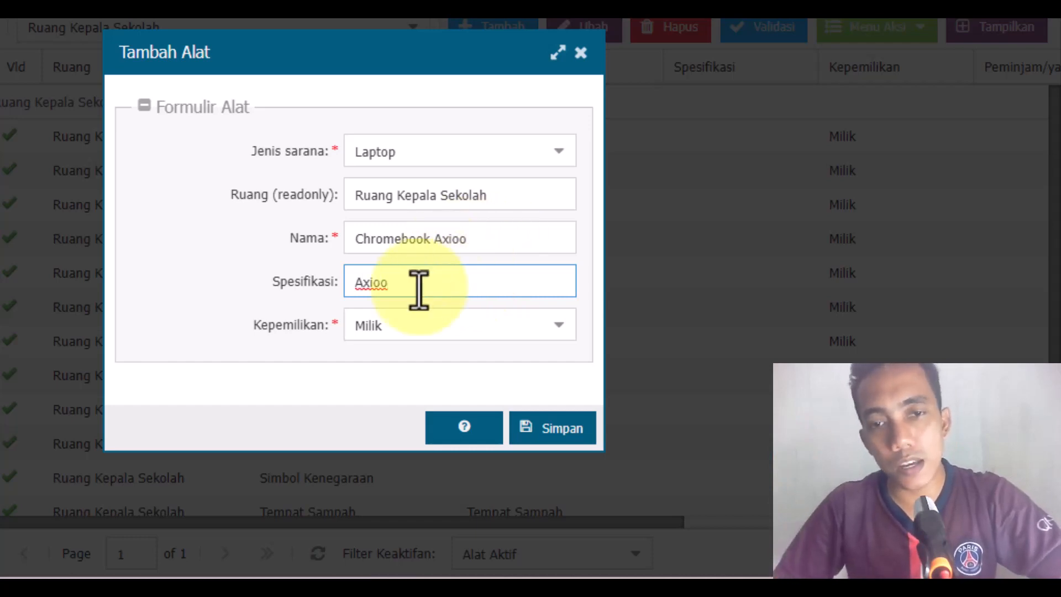
pyautogui.click(554, 428)
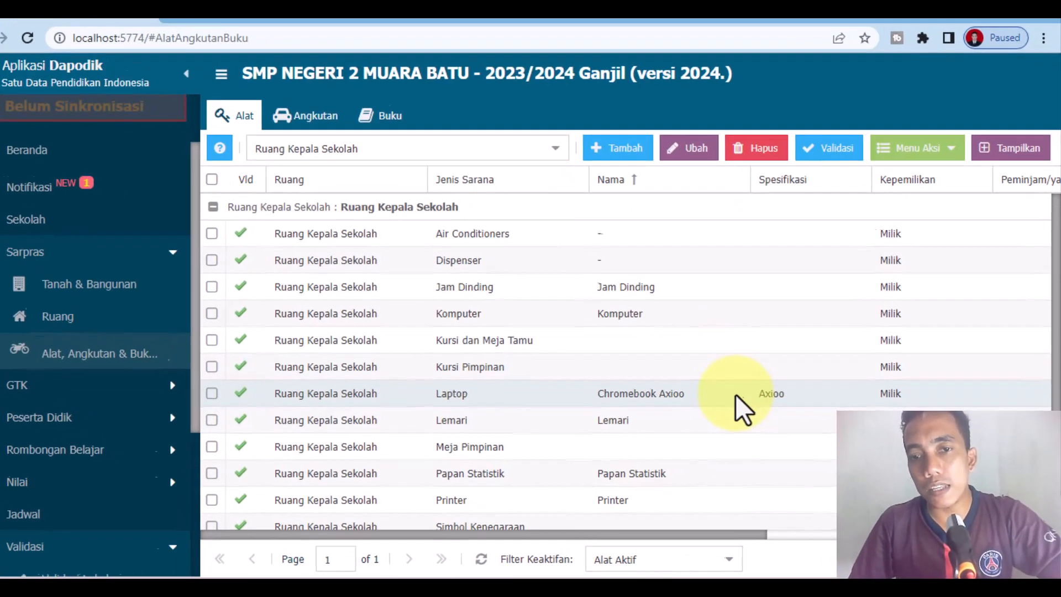
# Step: Enter the periodic data of the Chromebook Axioo laptop with Jumlah total 15 and Jumlah laik 15, and save it
pyautogui.click(746, 402)
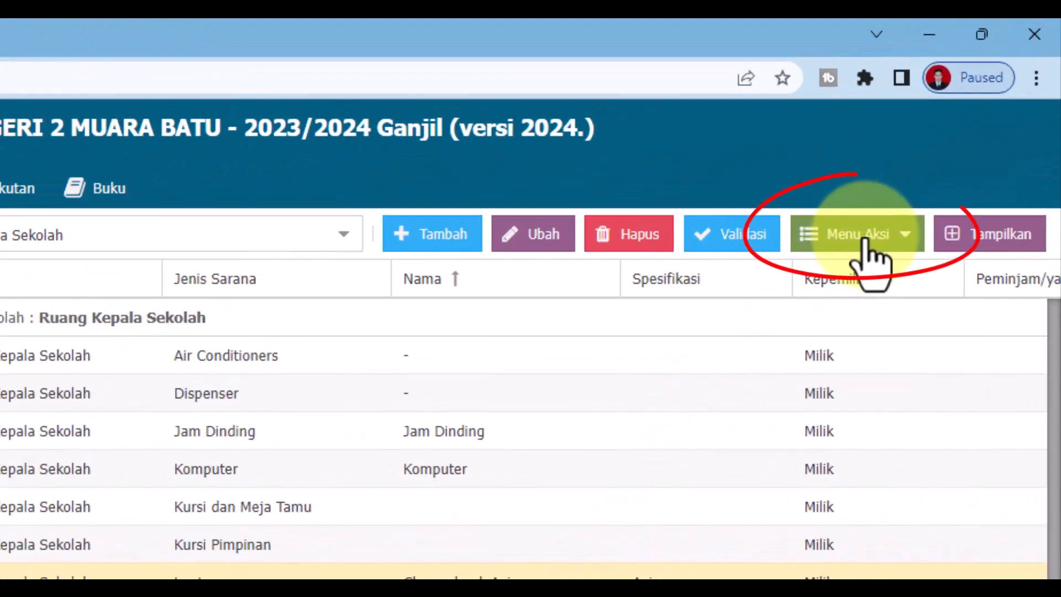
pyautogui.click(930, 172)
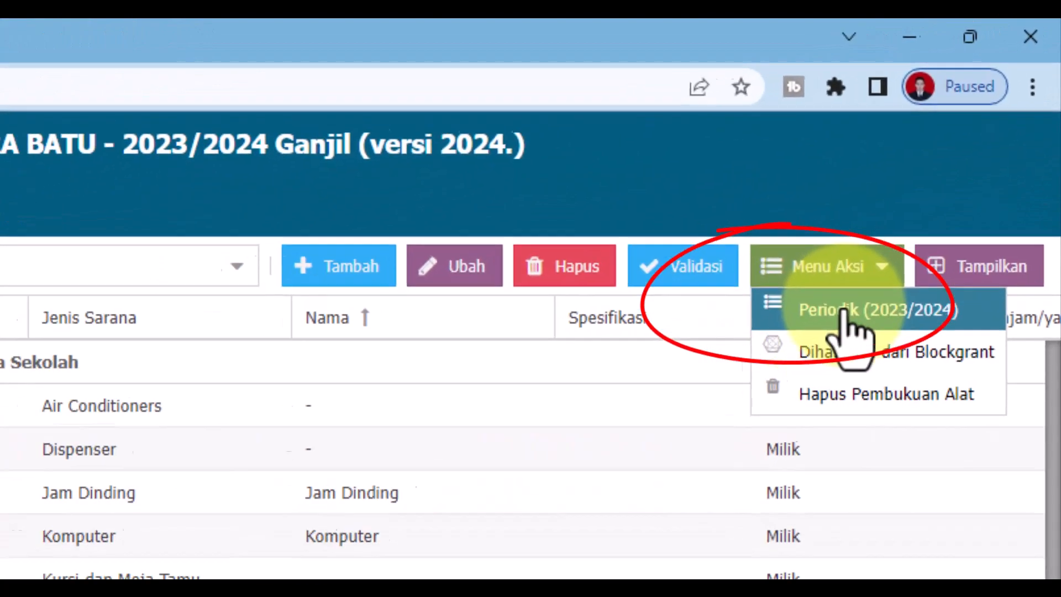
pyautogui.click(844, 313)
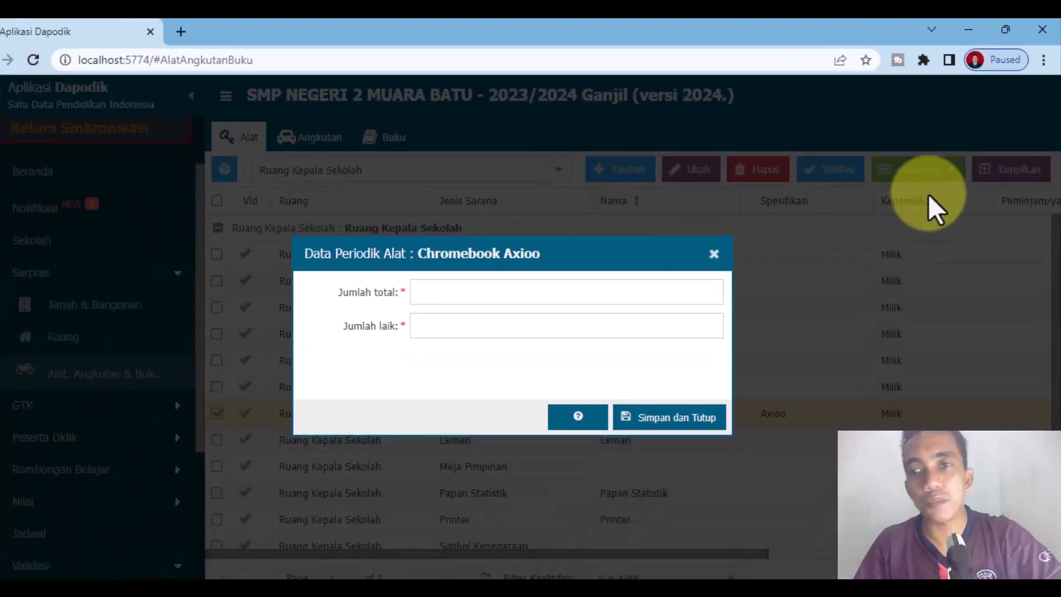
pyautogui.click(397, 282)
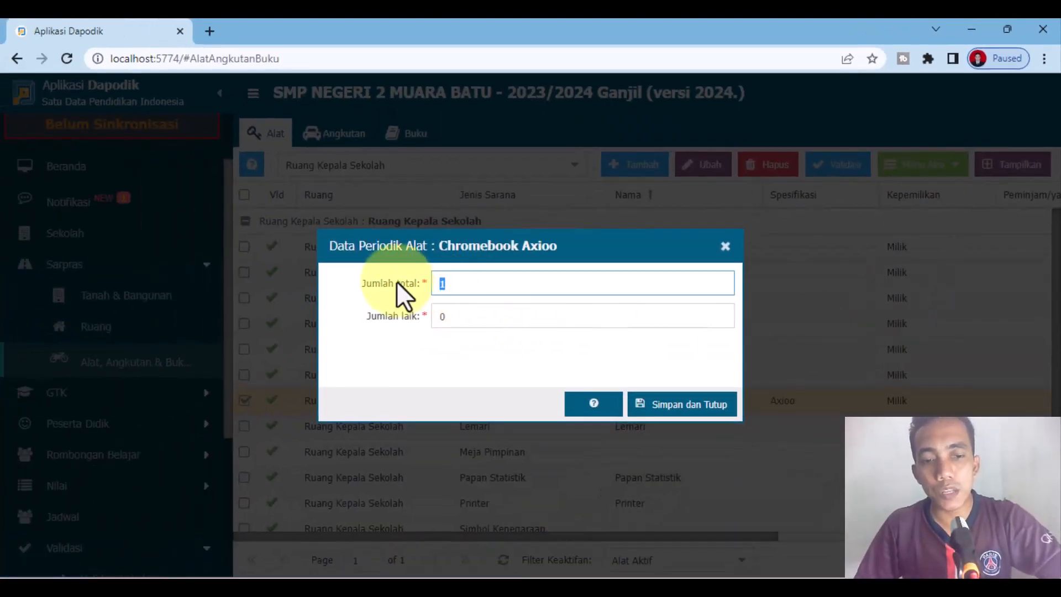
pyautogui.write('15')
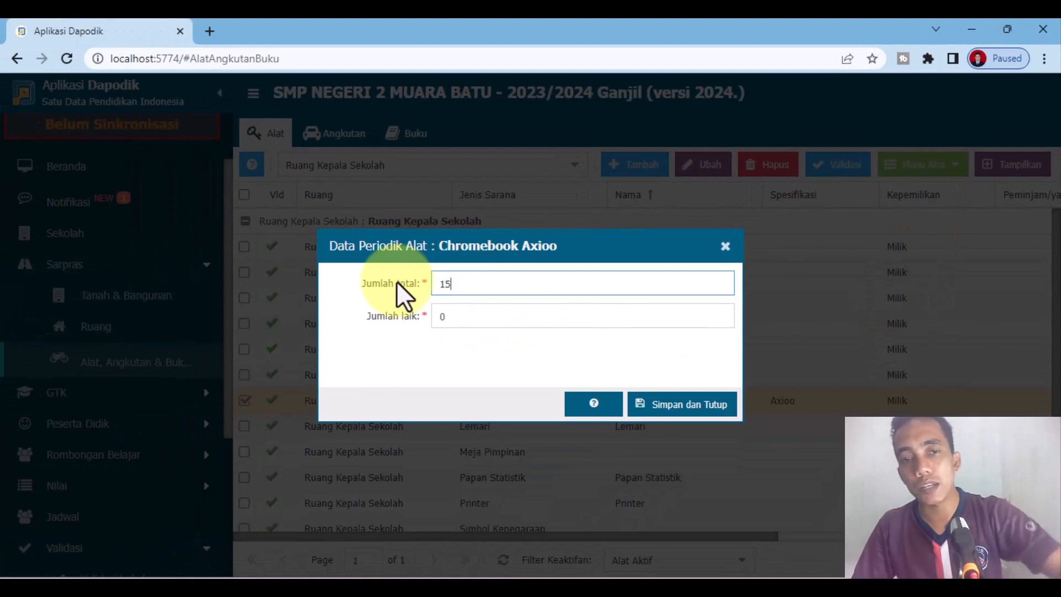
pyautogui.click(486, 312)
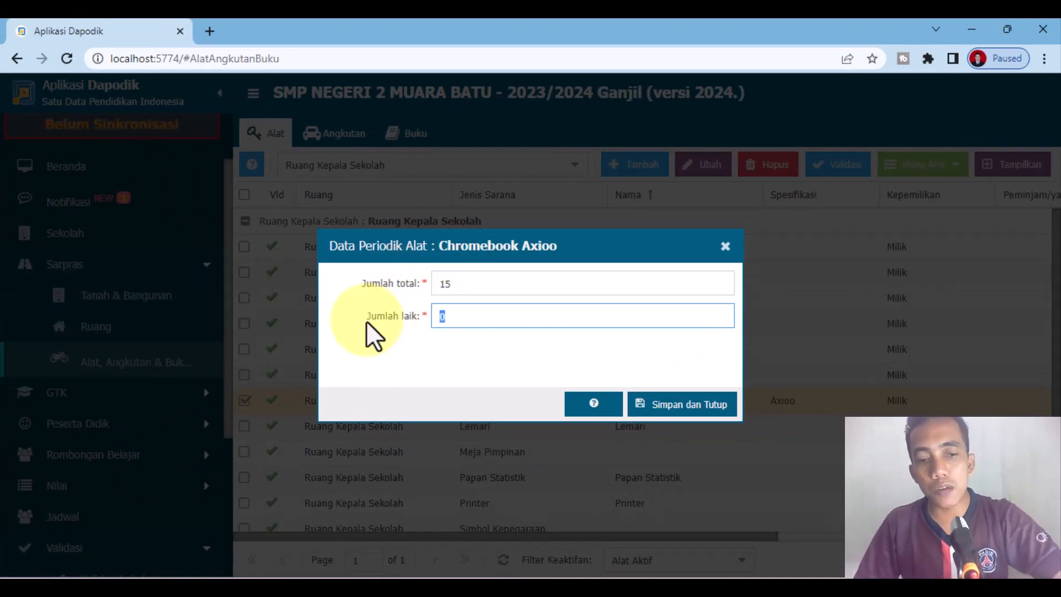
pyautogui.write('15')
pyautogui.click(705, 405)
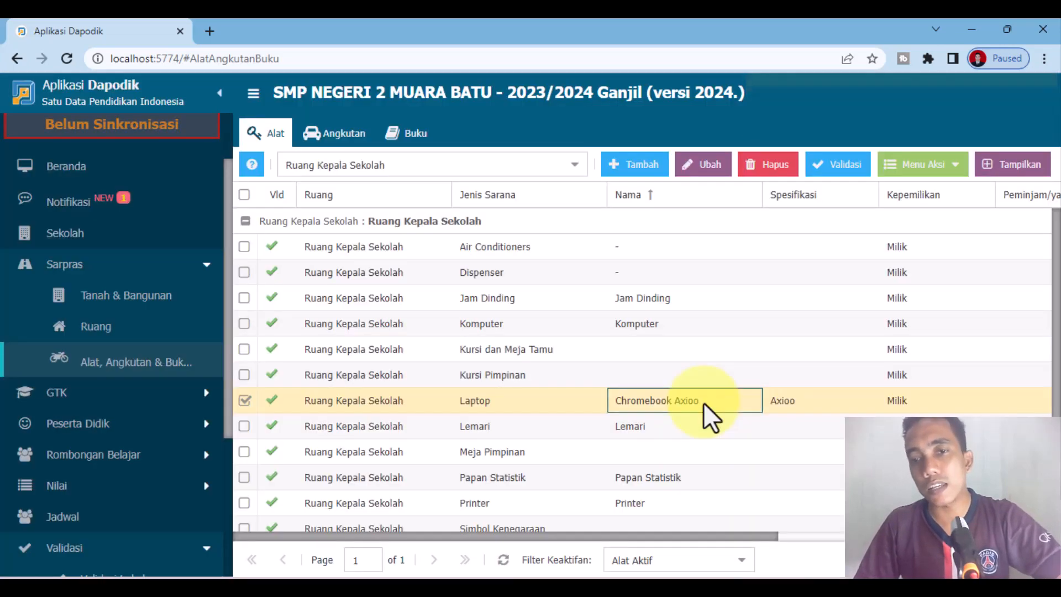
# Step: Reopen the periodic data of the Chromebook Axioo laptop, set Jumlah laik to 14 and save it
pyautogui.click(921, 165)
pyautogui.click(953, 189)
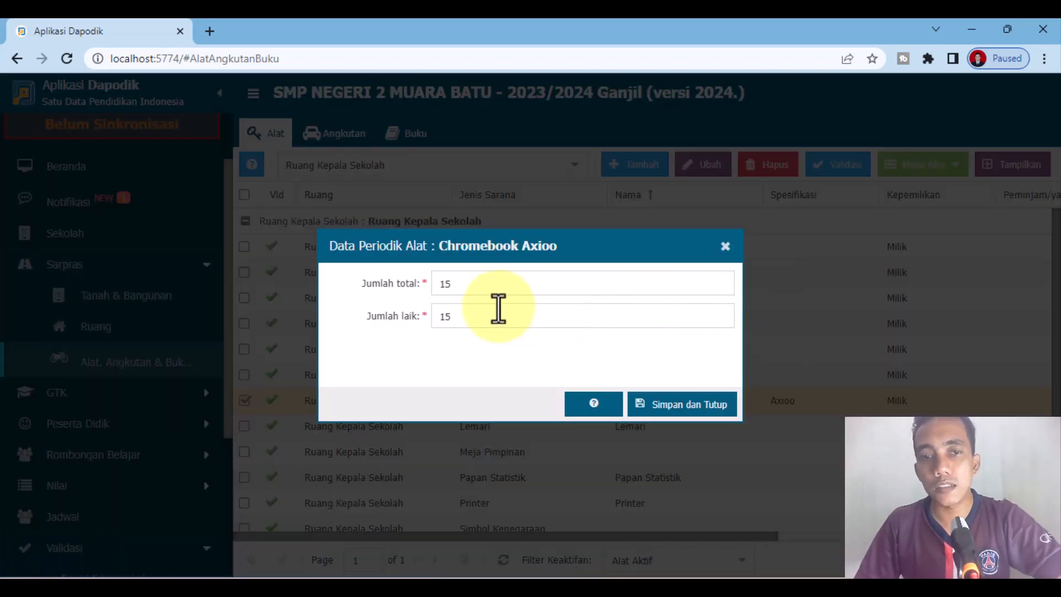
pyautogui.moveTo(494, 320); pyautogui.dragTo(396, 303)
pyautogui.write('1')
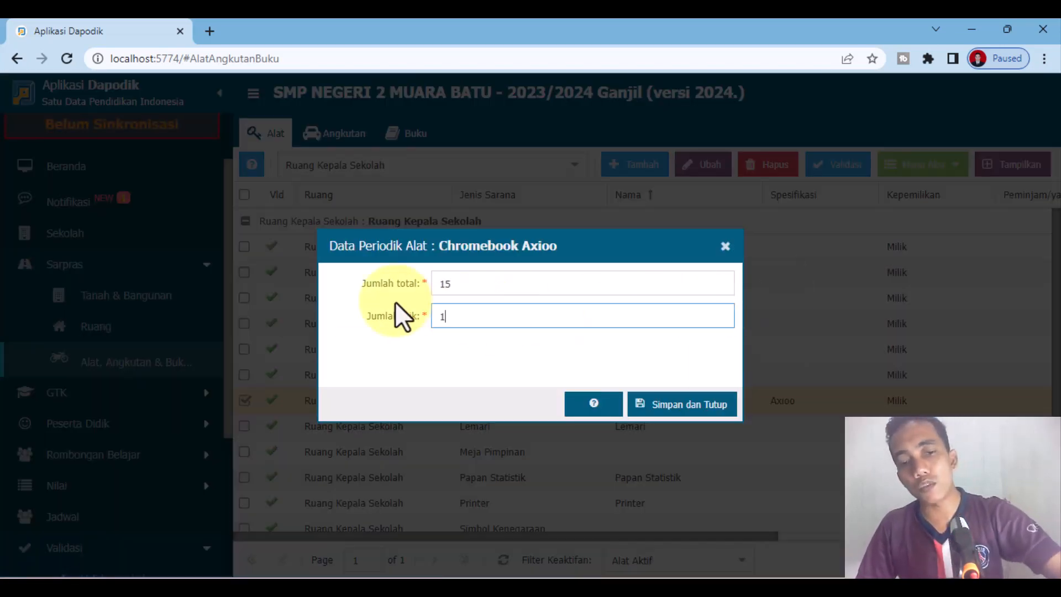
pyautogui.write('4')
pyautogui.click(695, 409)
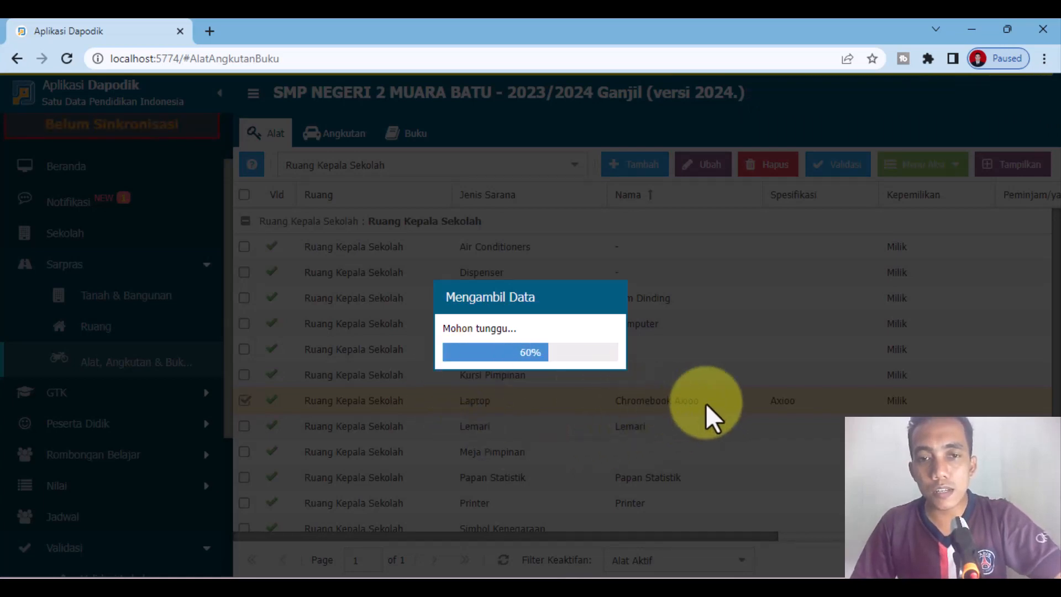
# Step: Reopen the periodic data of the Chromebook Axioo laptop, set Jumlah laik to 15 and save it
pyautogui.click(923, 164)
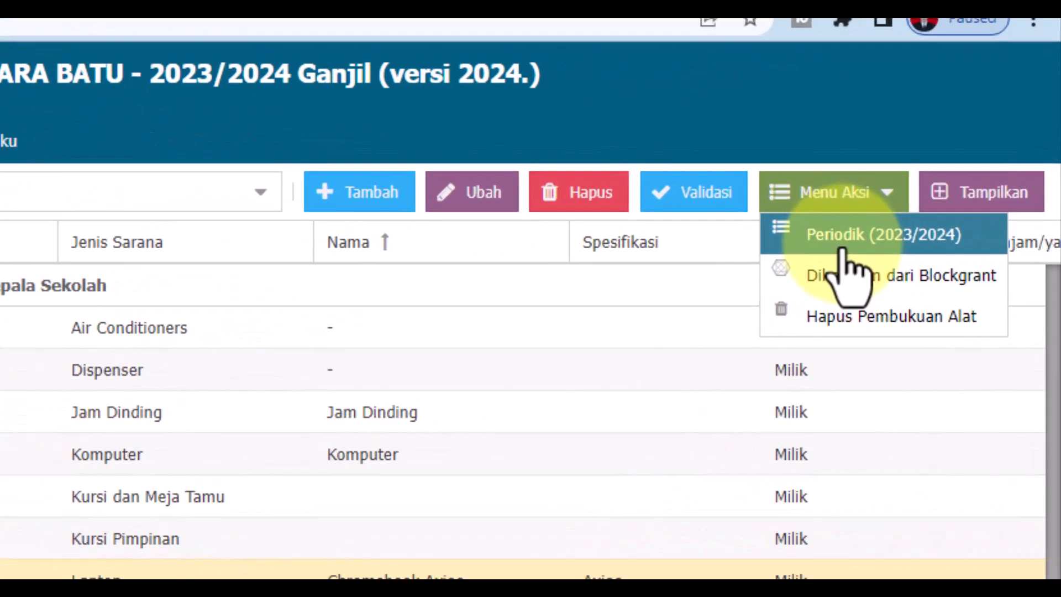
pyautogui.click(802, 271)
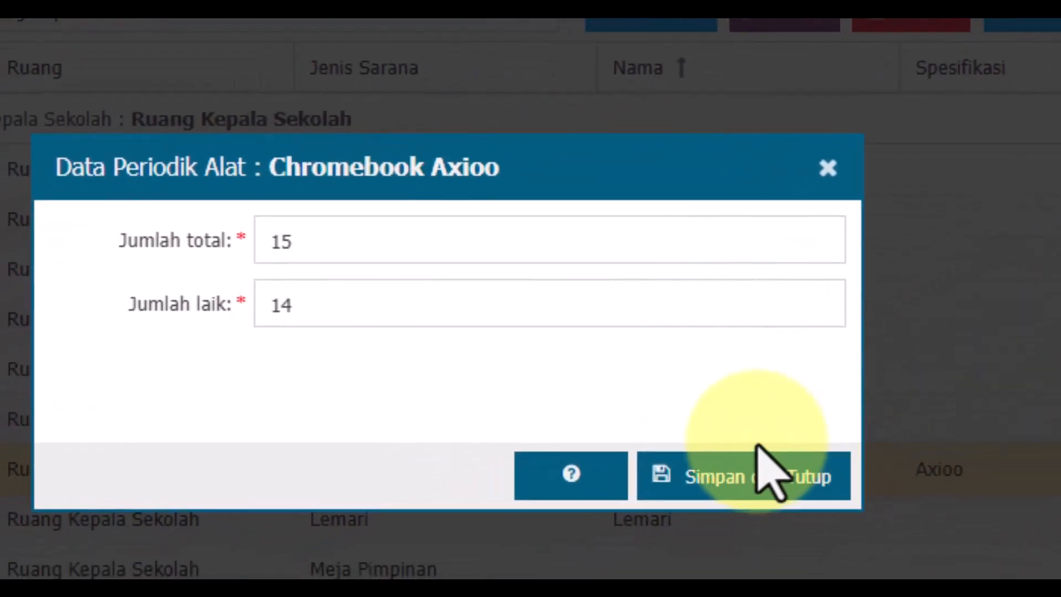
pyautogui.moveTo(338, 311); pyautogui.dragTo(204, 281)
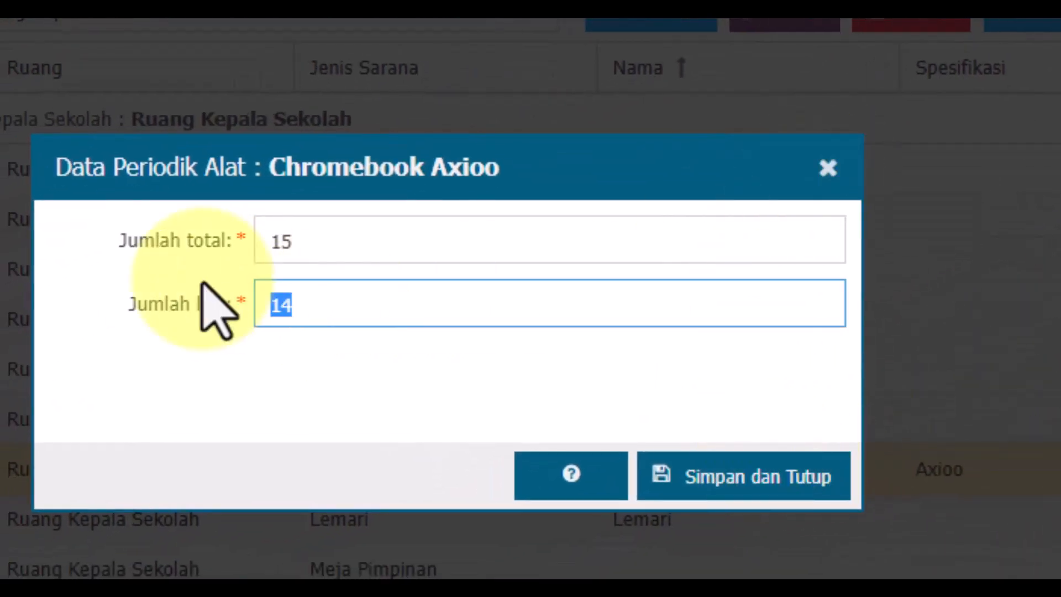
pyautogui.write('15')
pyautogui.click(713, 480)
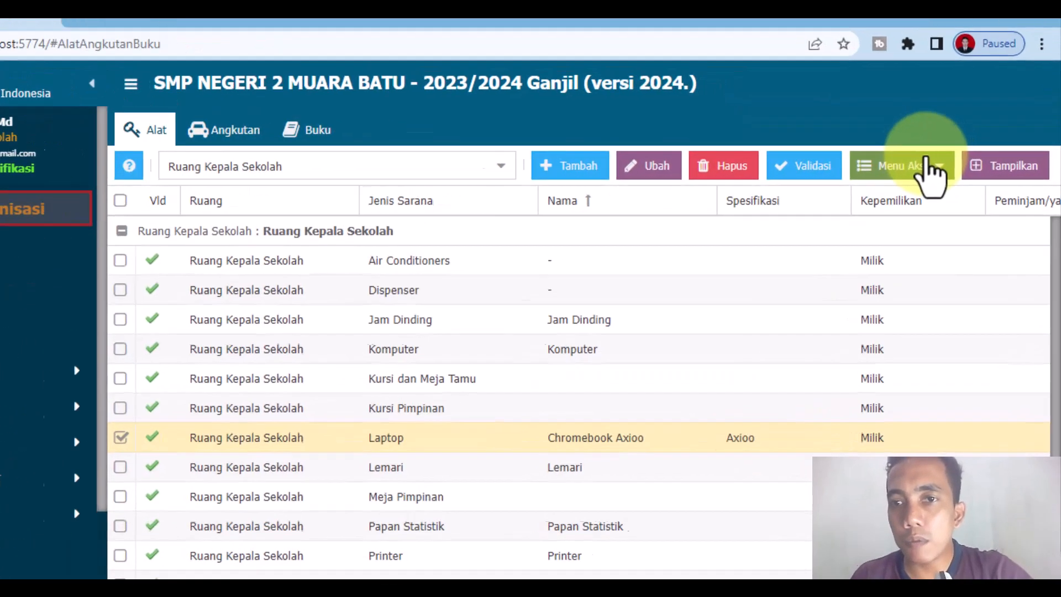
# Step: Assign the Bantuan TIK blockgrant (Tahun 2021) as the source of the Chromebook Axioo laptop, save it and close the dialog
pyautogui.click(926, 161)
pyautogui.click(926, 226)
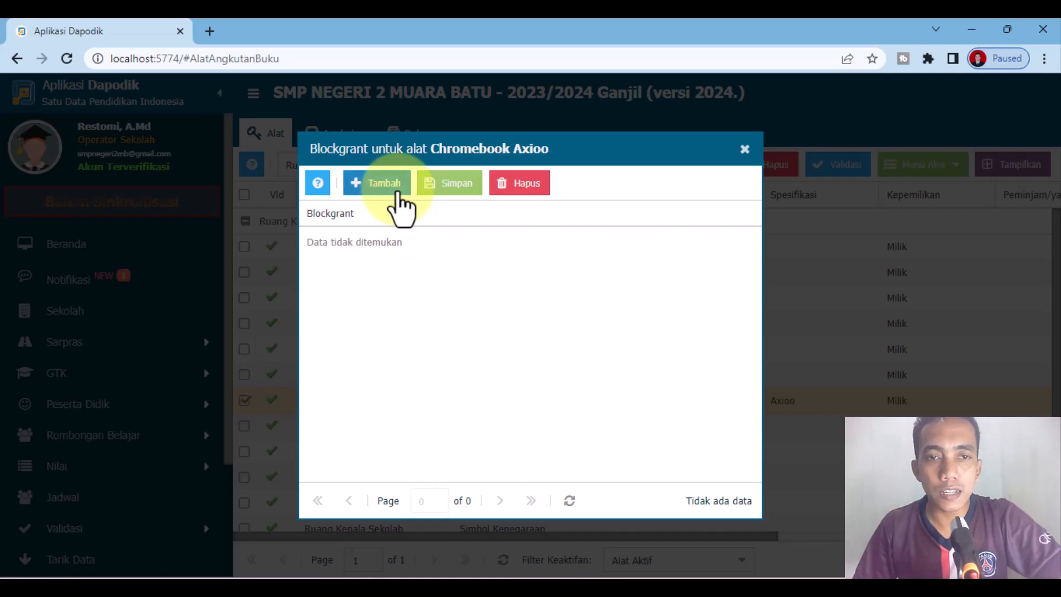
pyautogui.click(400, 207)
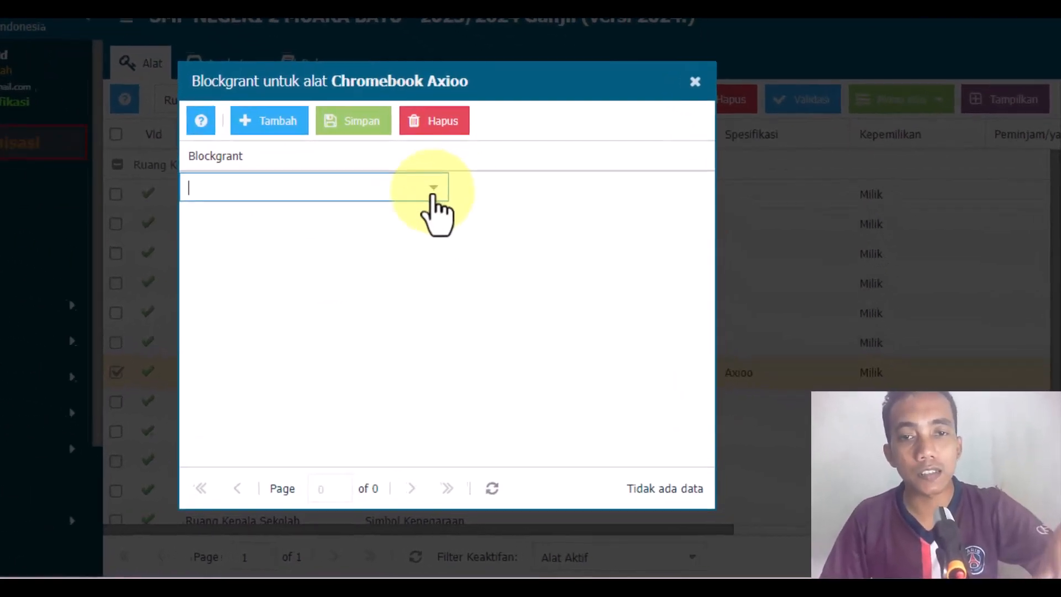
pyautogui.click(519, 240)
pyautogui.scroll(-3, 303, 331)
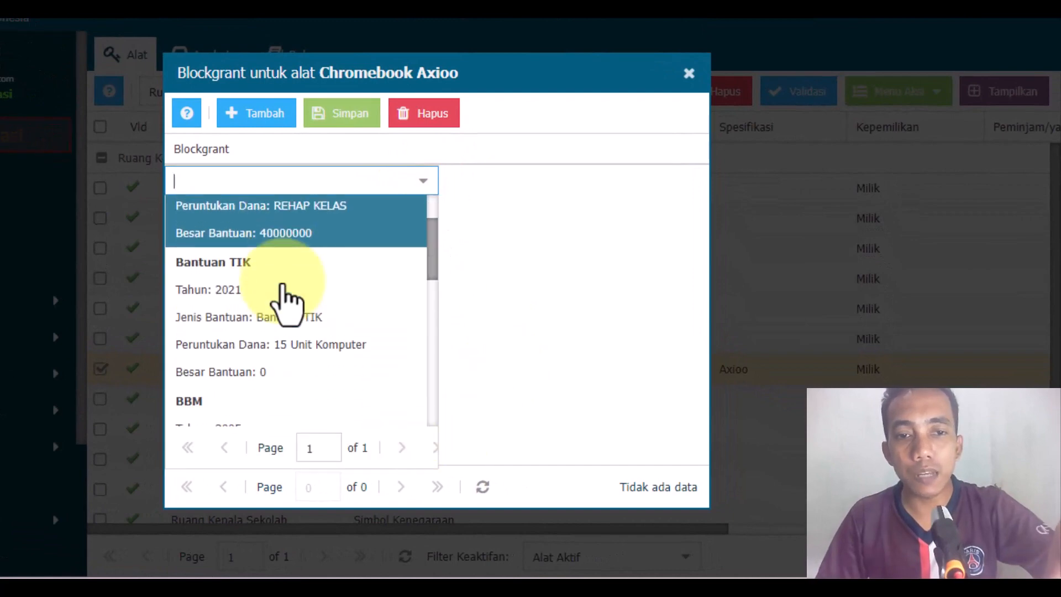
pyautogui.scroll(2, 323, 316)
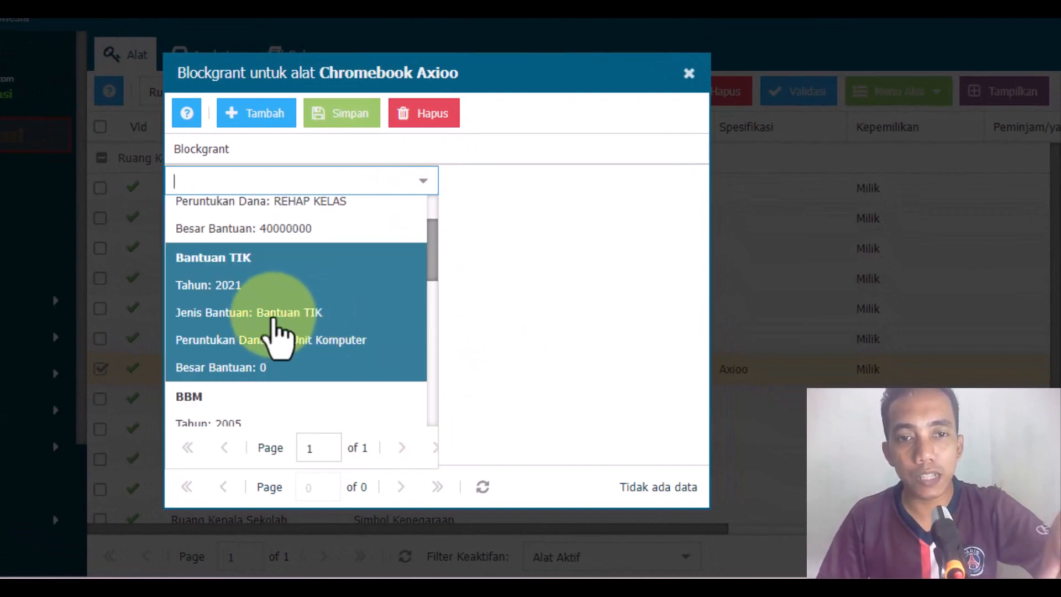
pyautogui.click(344, 327)
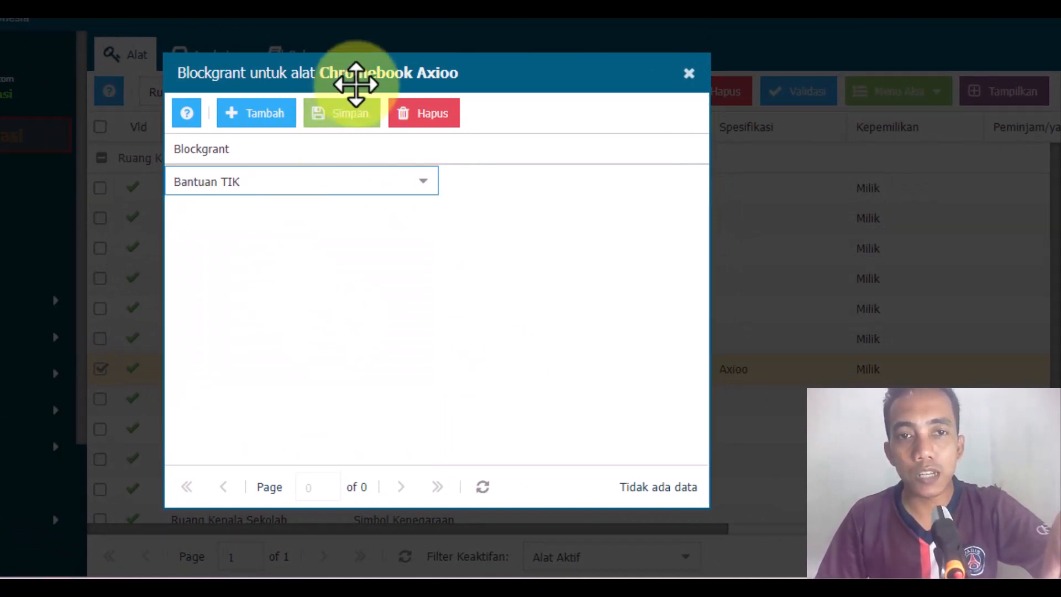
pyautogui.click(354, 113)
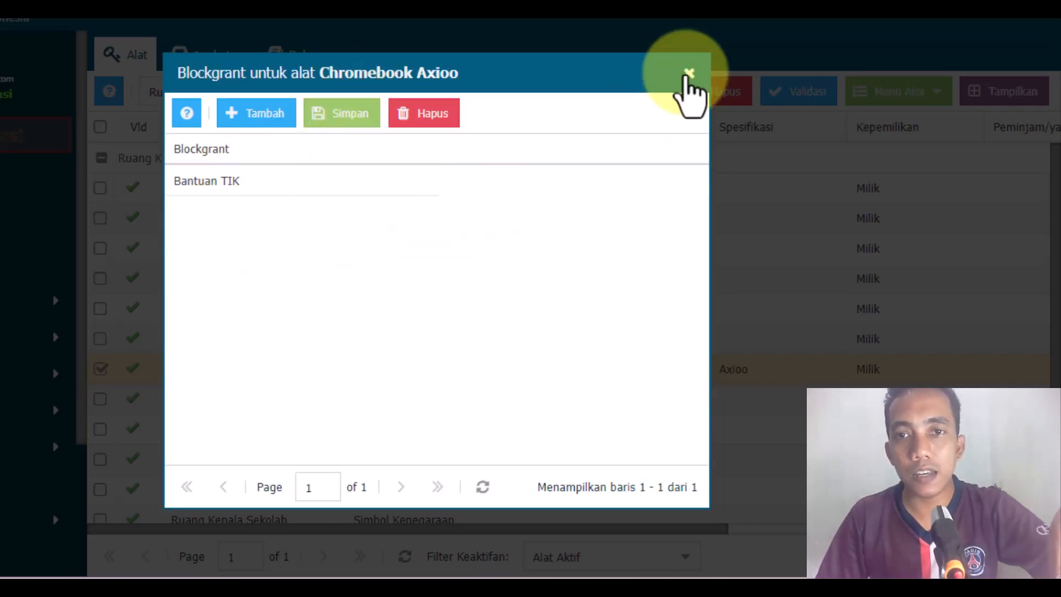
pyautogui.click(688, 73)
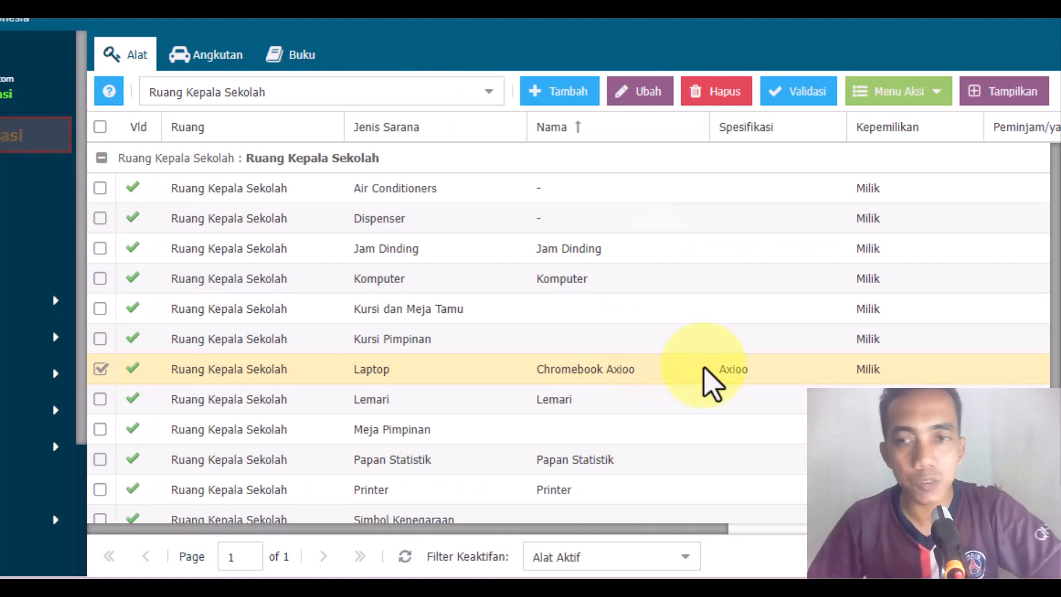
pyautogui.click(896, 92)
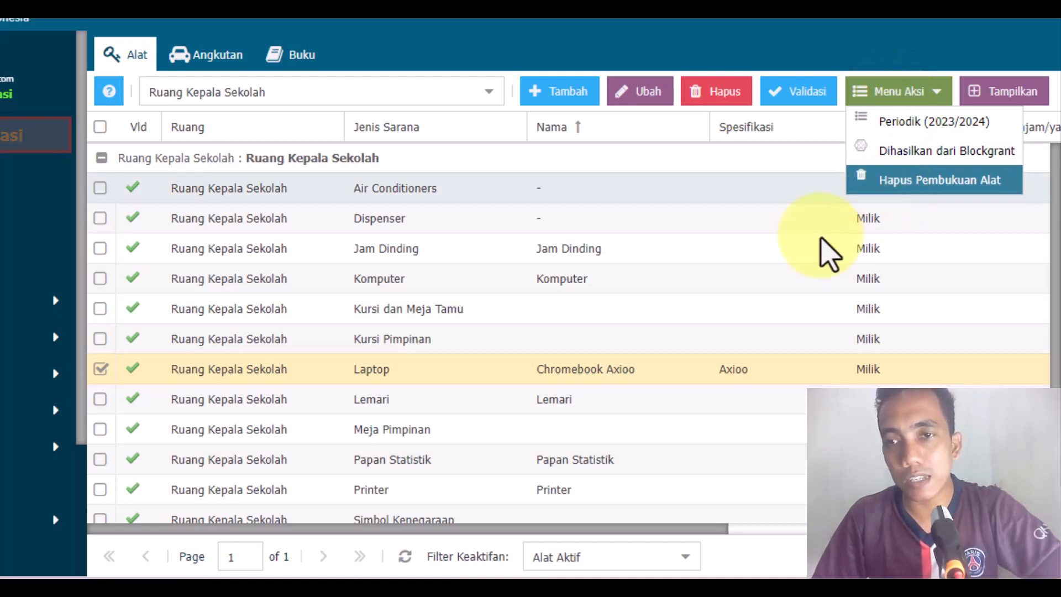
pyautogui.click(884, 47)
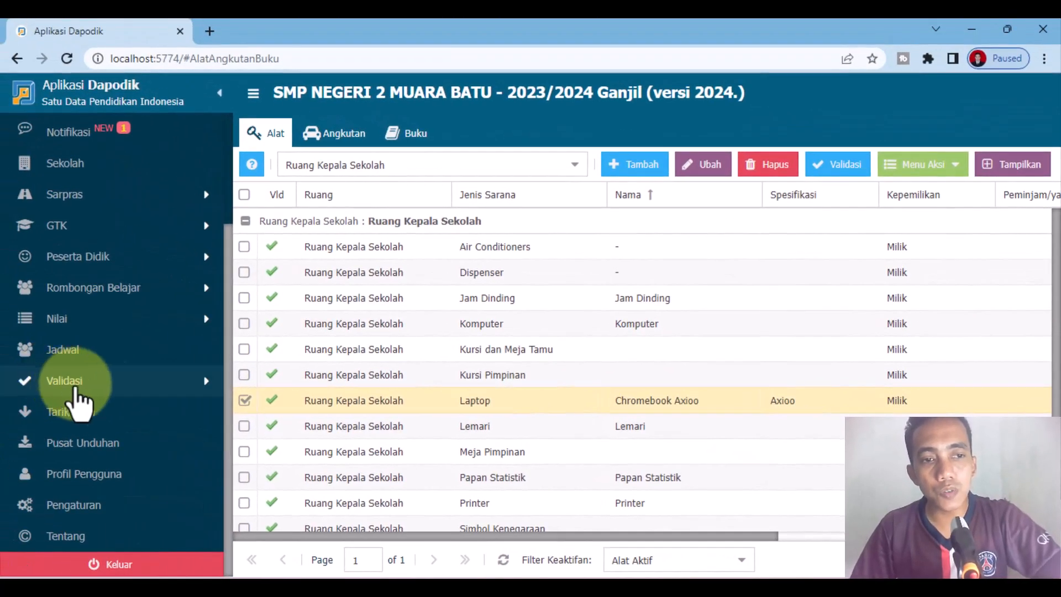
# Step: Open Validasi Lokal to check the validation messages for Sekolah
pyautogui.click(72, 383)
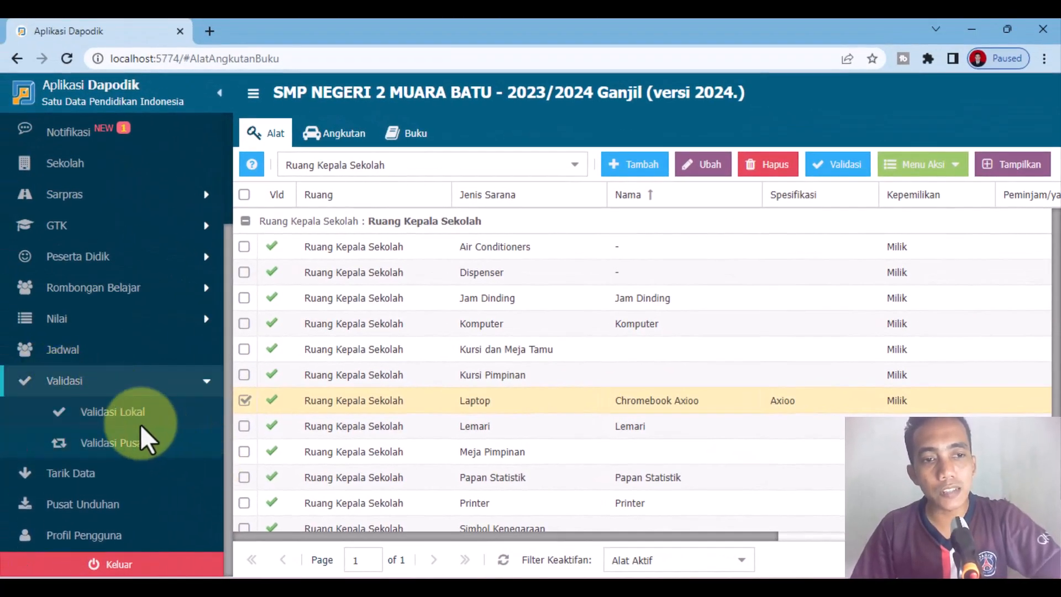
pyautogui.click(138, 417)
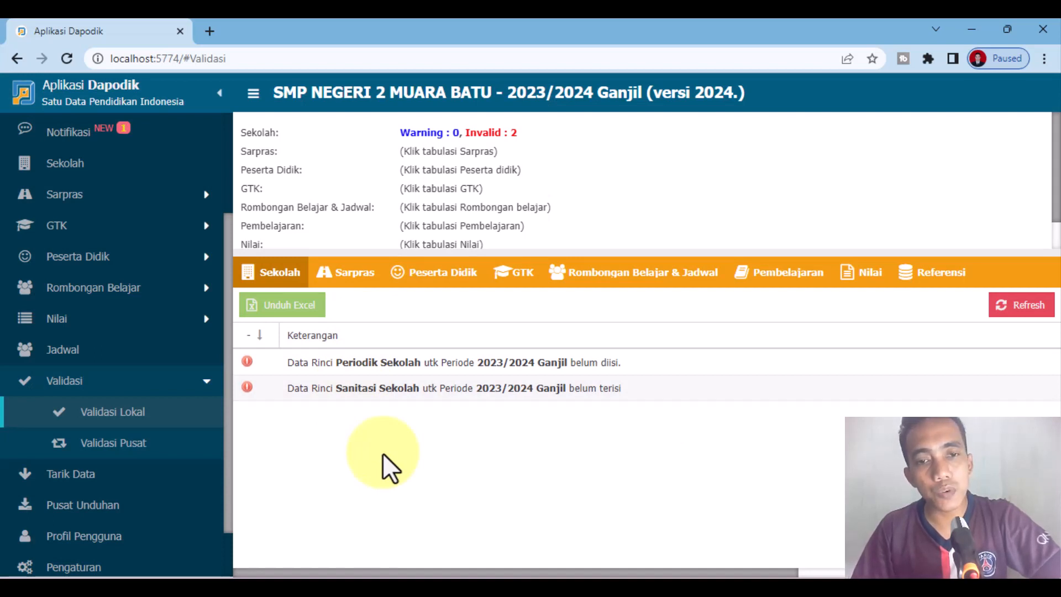
# Step: Check the tools produced by the 2021 Bantuan TIK record in the school's Blockgrant data, and close the list
pyautogui.scroll(3, 105, 497)
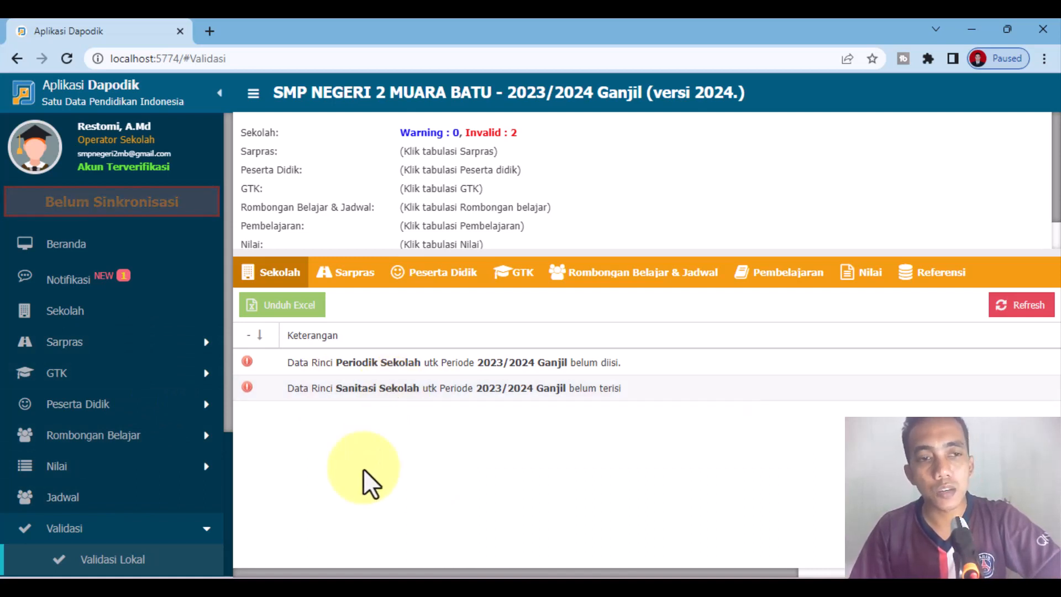
pyautogui.click(70, 311)
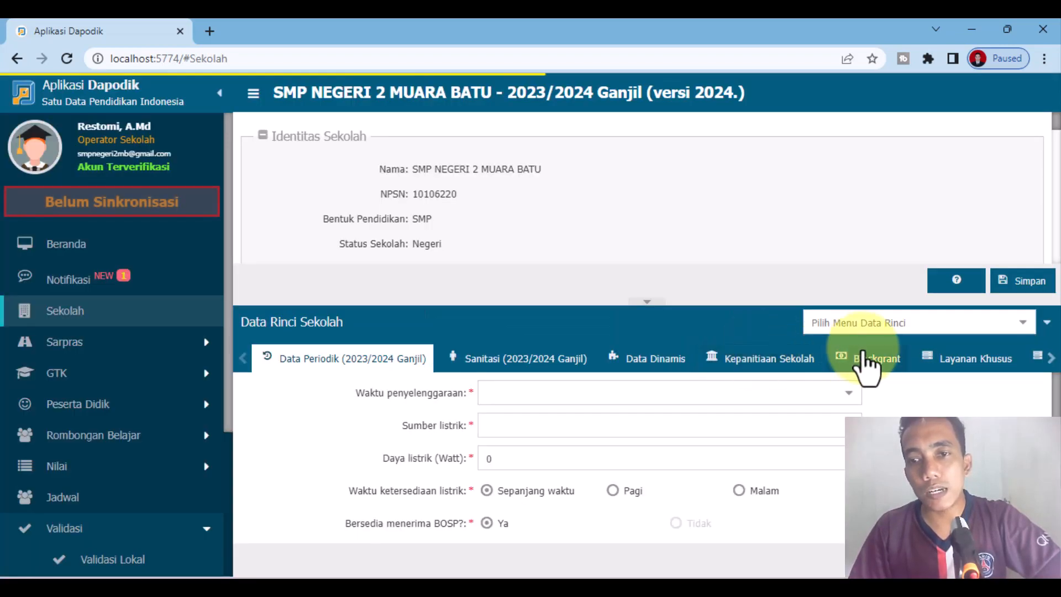
pyautogui.click(875, 358)
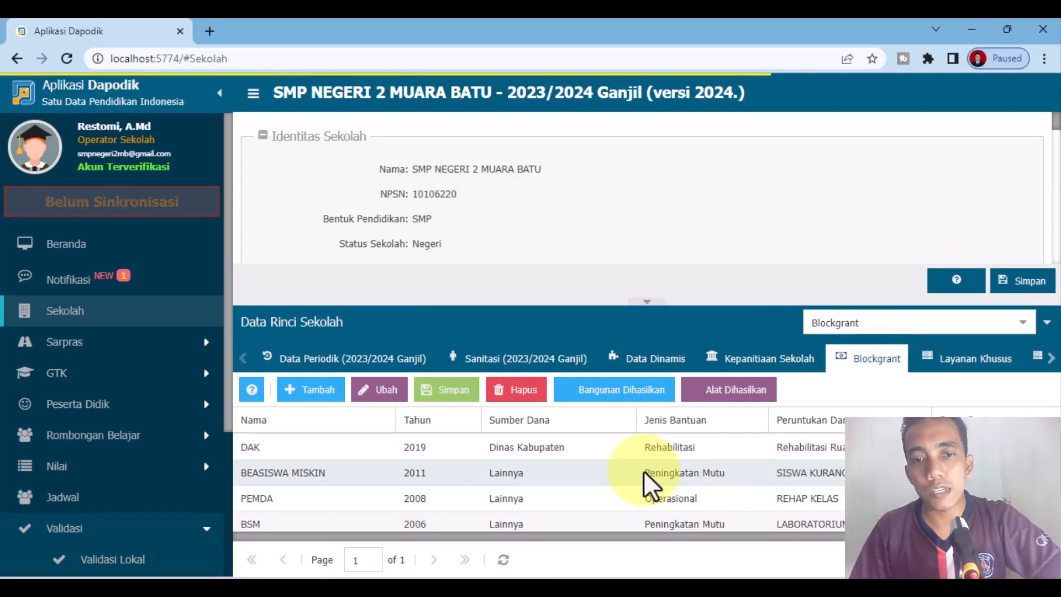
pyautogui.scroll(-1, 629, 470)
pyautogui.scroll(-1, 629, 469)
pyautogui.click(618, 516)
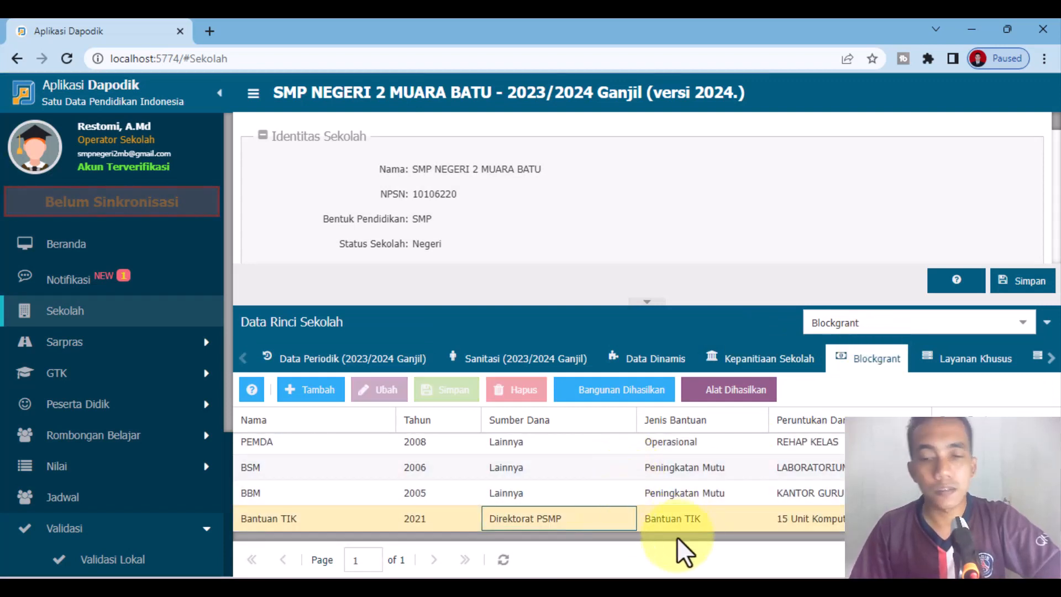
pyautogui.moveTo(678, 536); pyautogui.dragTo(582, 522)
pyautogui.click(730, 391)
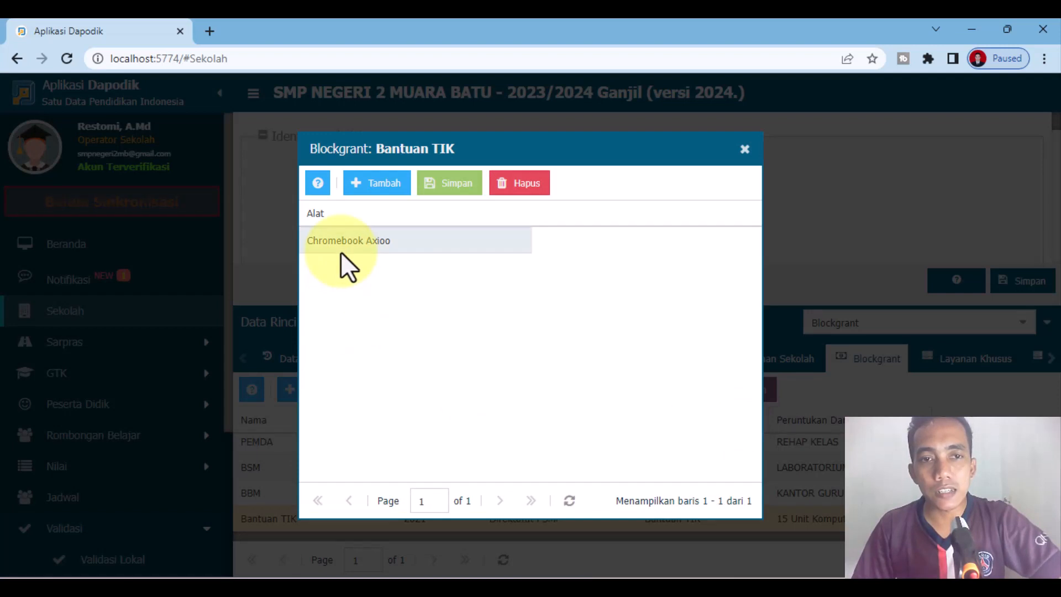
pyautogui.click(747, 150)
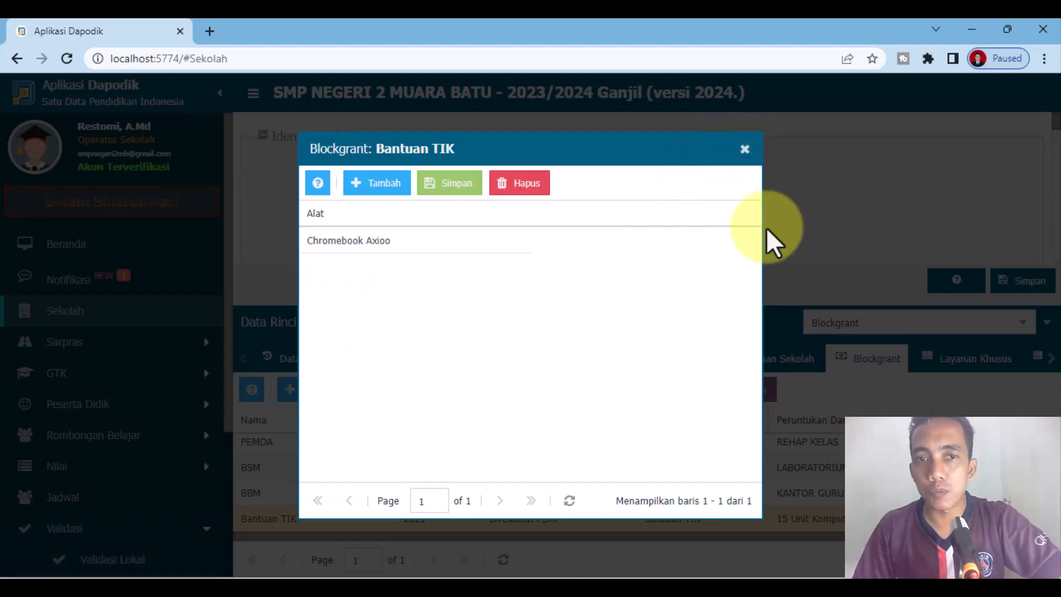
# Step: Switch to Word to review the Bantuan TIK notes, return to Dapodik and enlarge the Data Rinci Sekolah area
pyautogui.scroll(-1, 109, 486)
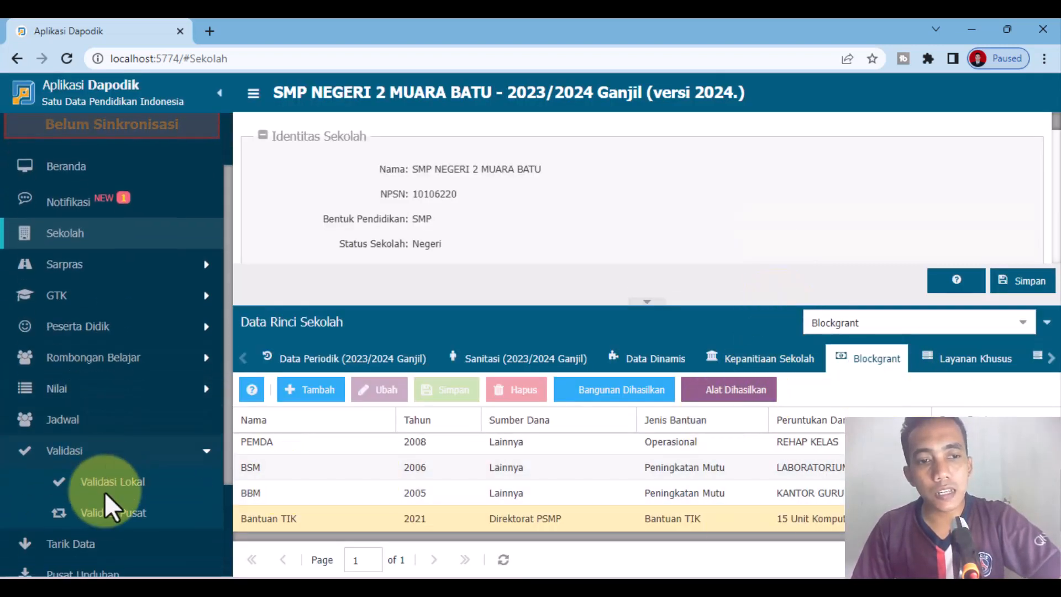
pyautogui.click(573, 590)
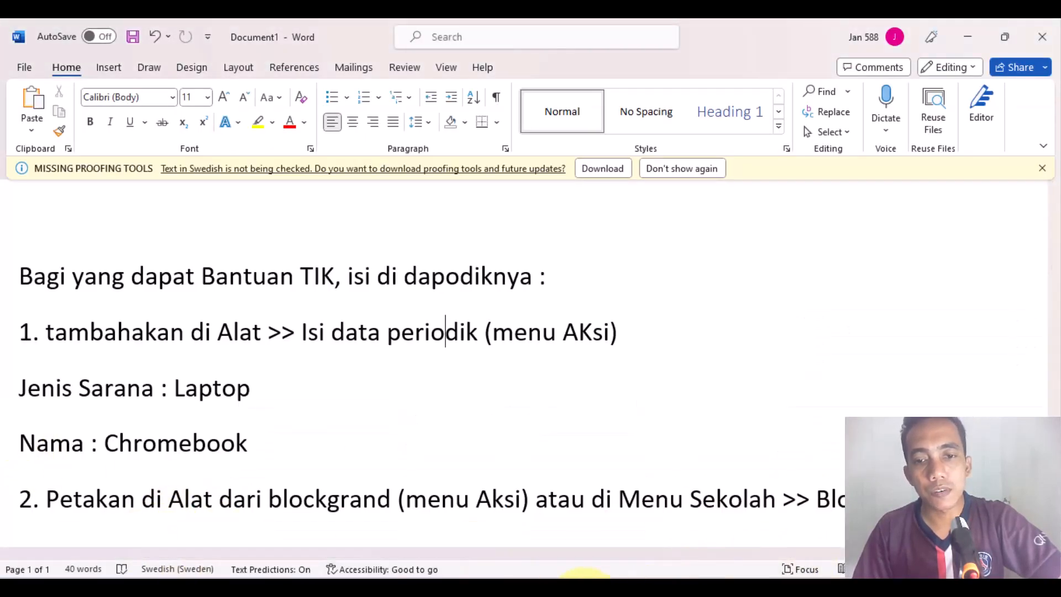
pyautogui.click(567, 589)
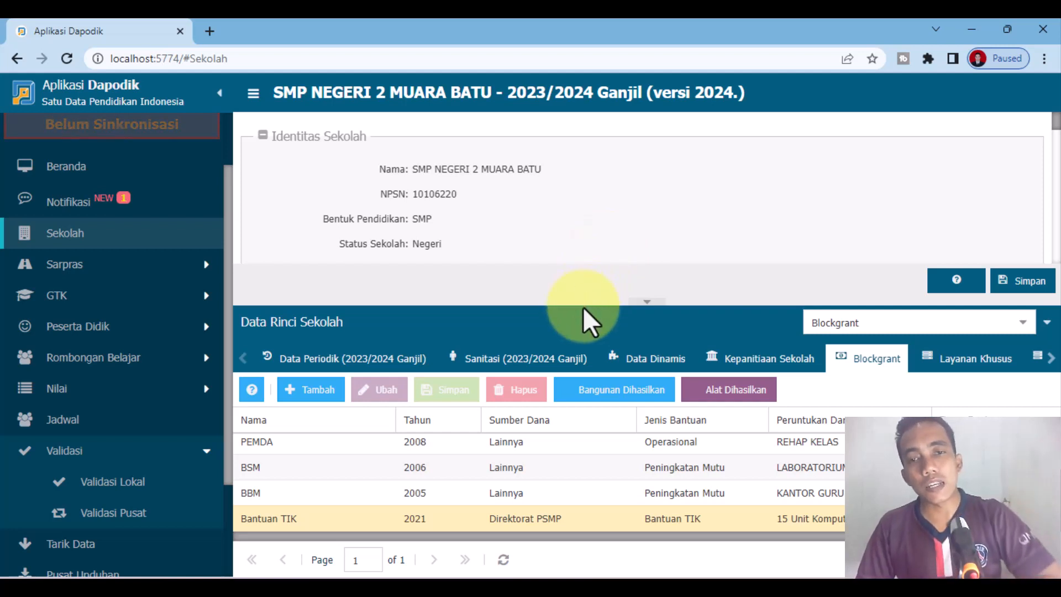
pyautogui.moveTo(584, 299); pyautogui.dragTo(575, 167)
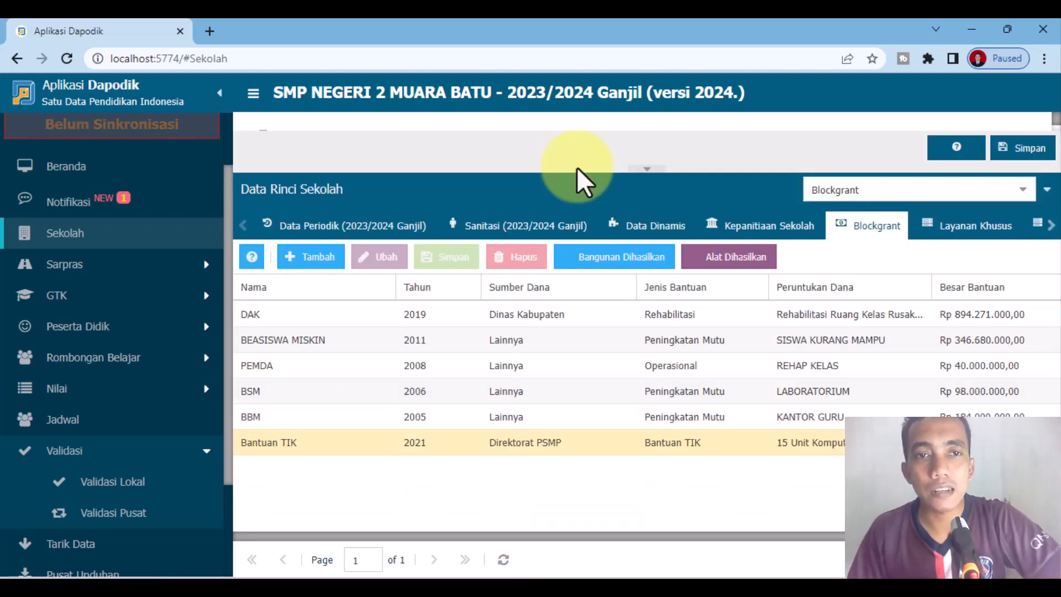